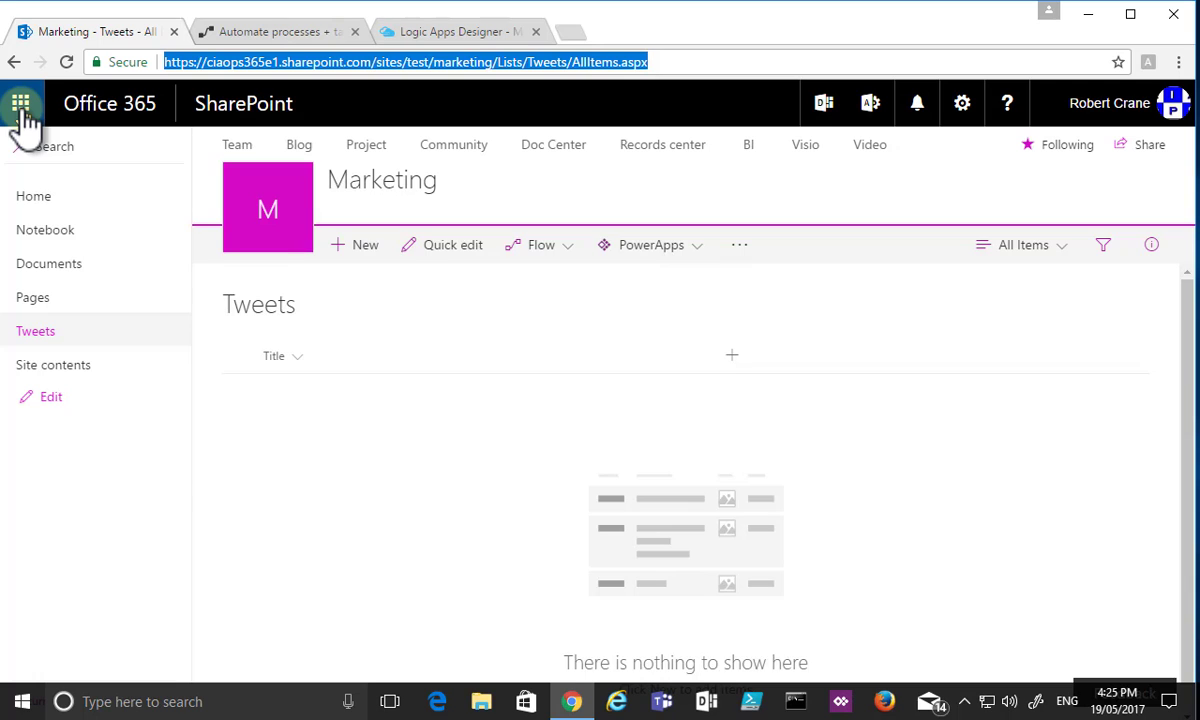
Switch to the Microsoft Flow site and open the list of personal flows
left_click(20, 104)
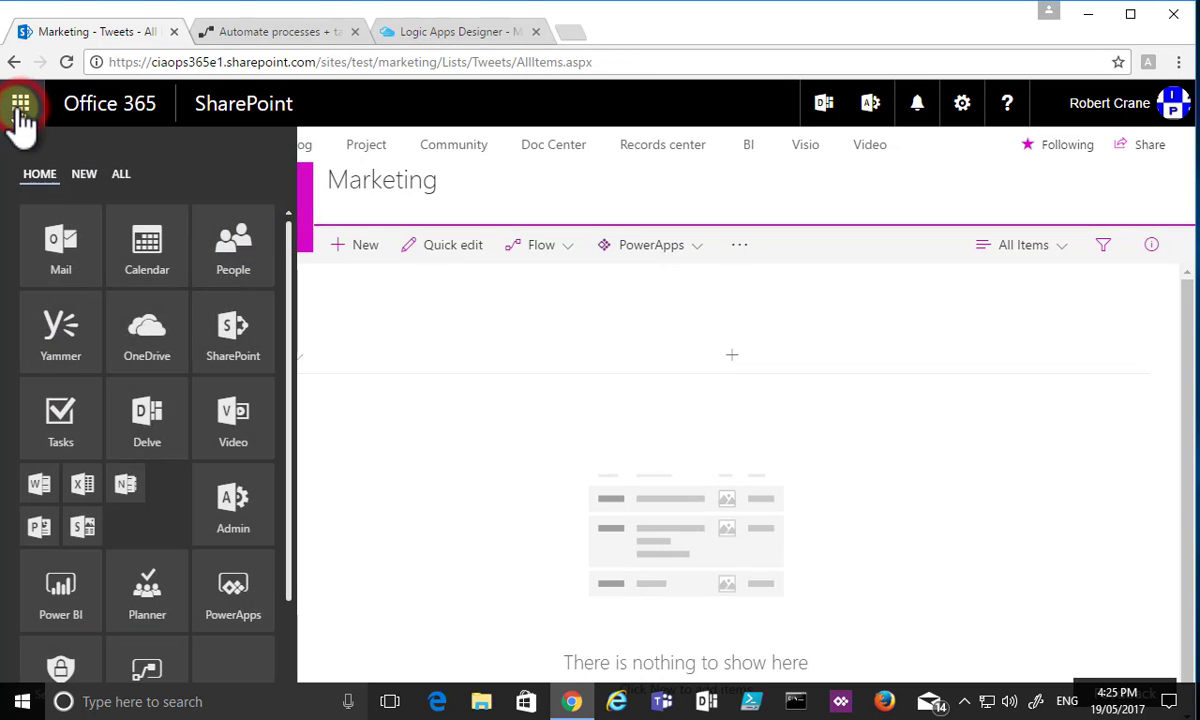
scroll(135, 480, "down", 2)
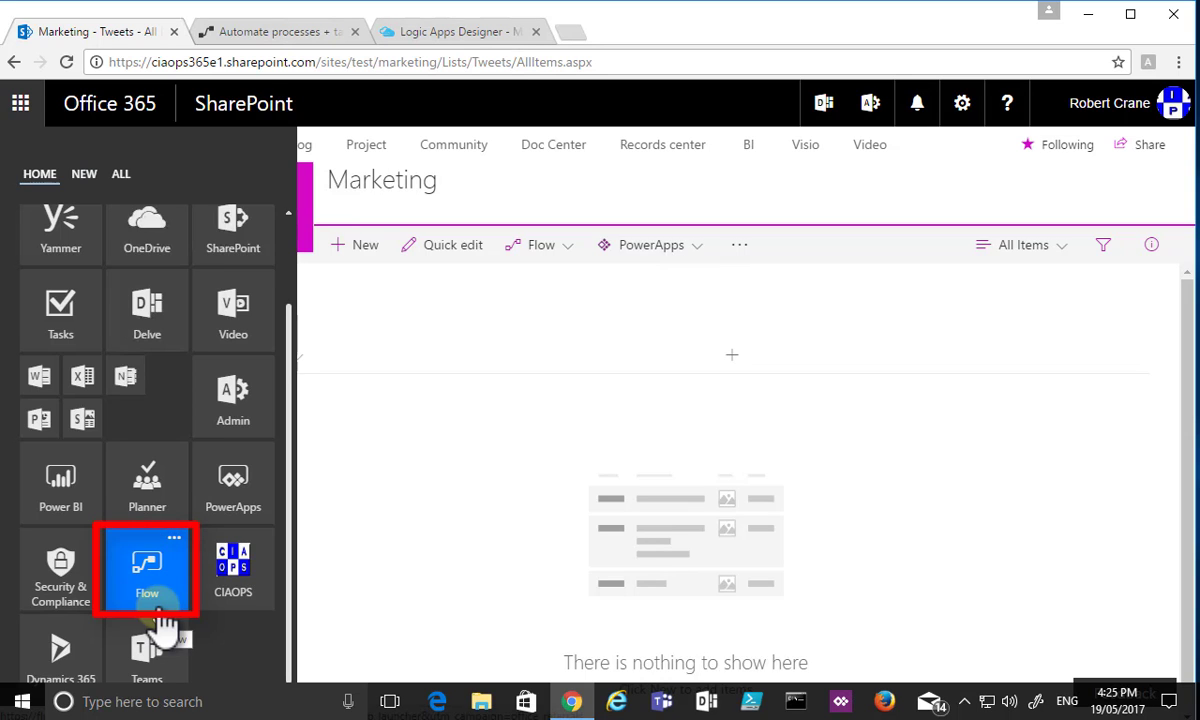
left_click(20, 104)
left_click(241, 32)
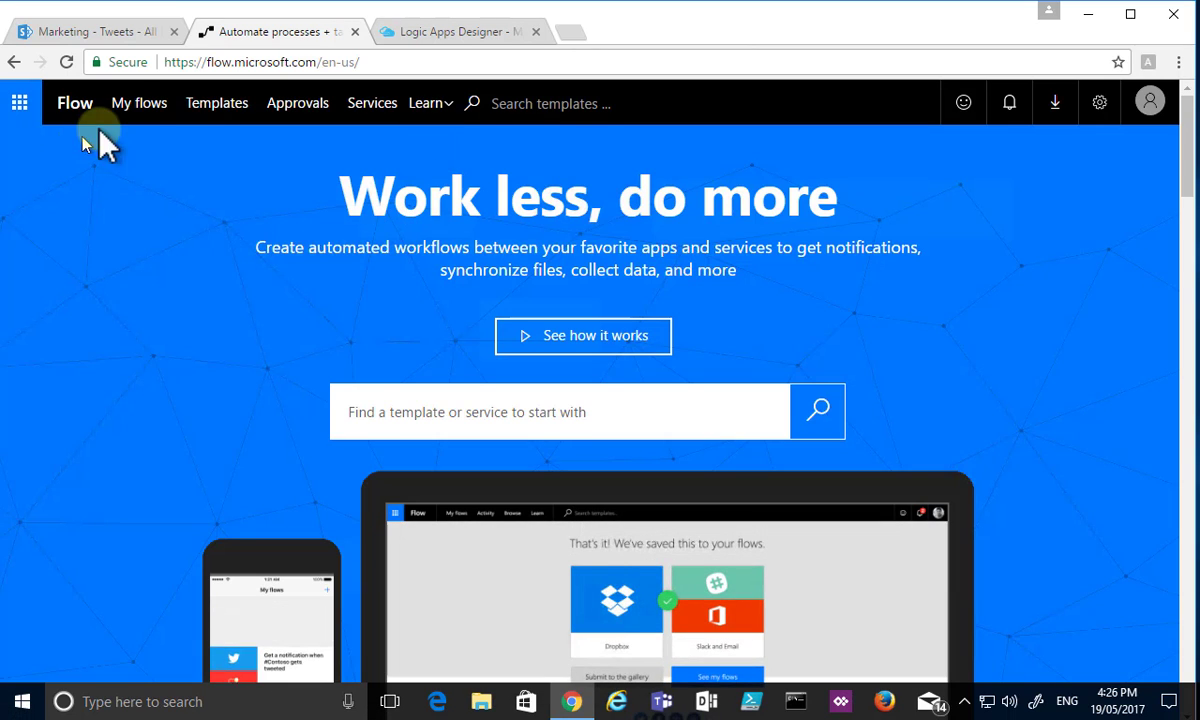
left_click(136, 106)
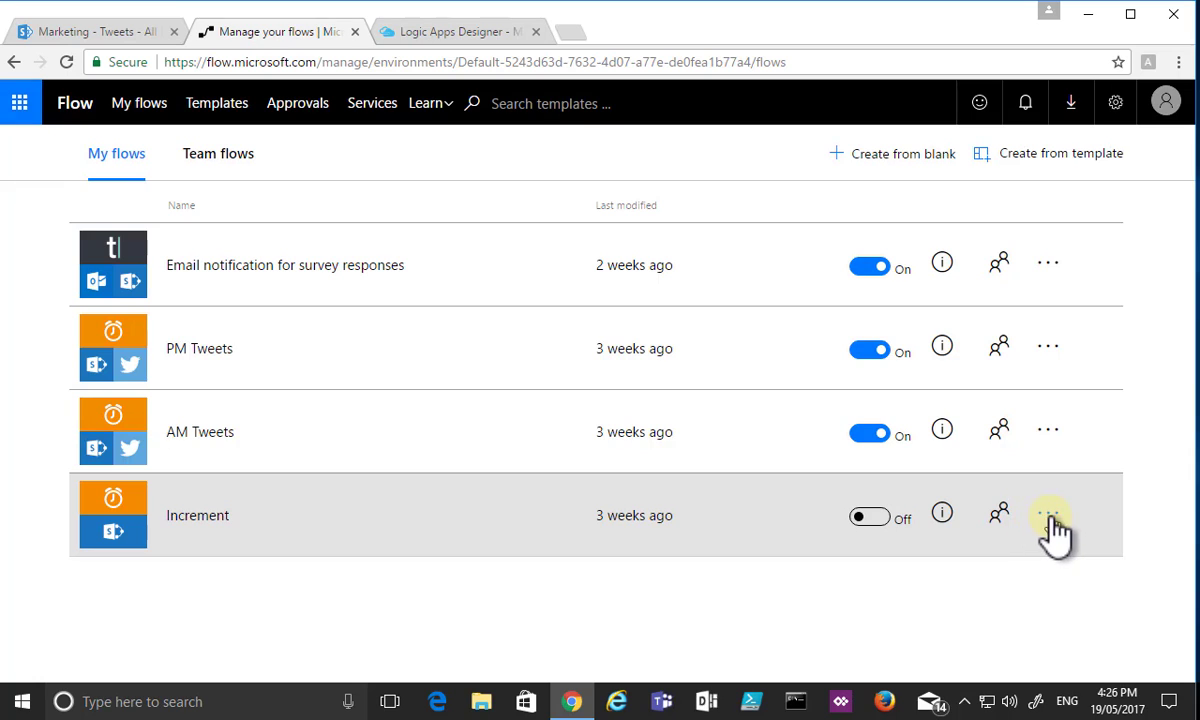
left_click(1049, 516)
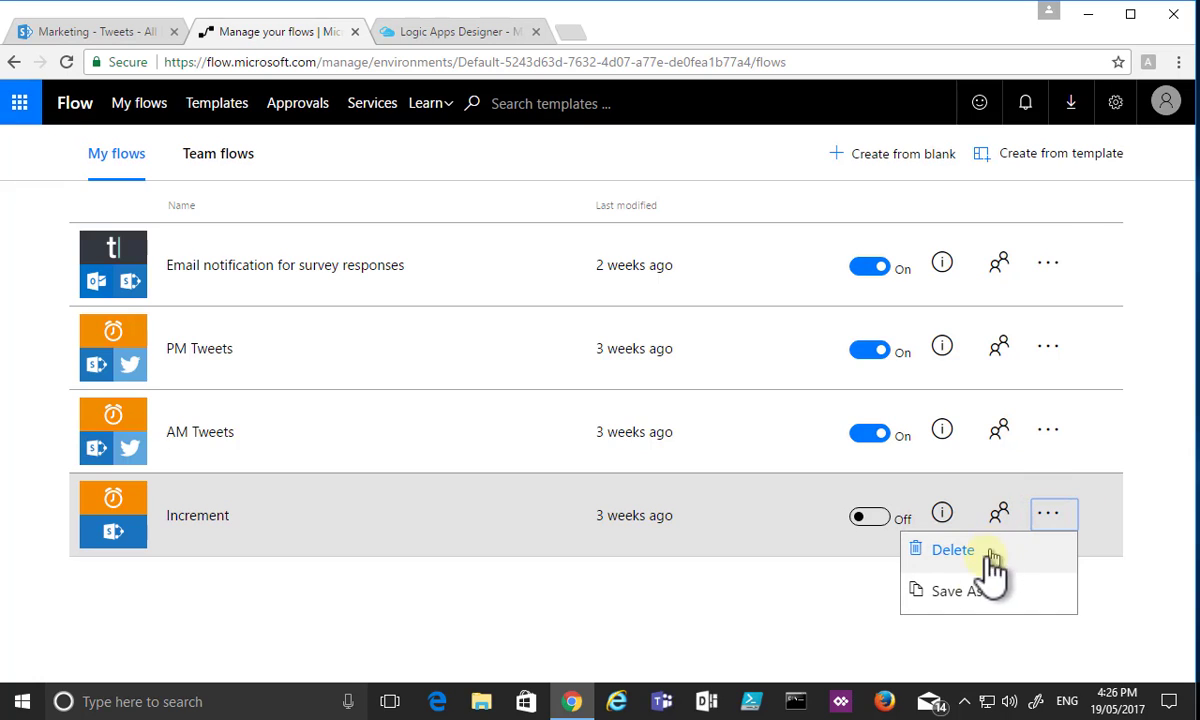
left_click(647, 604)
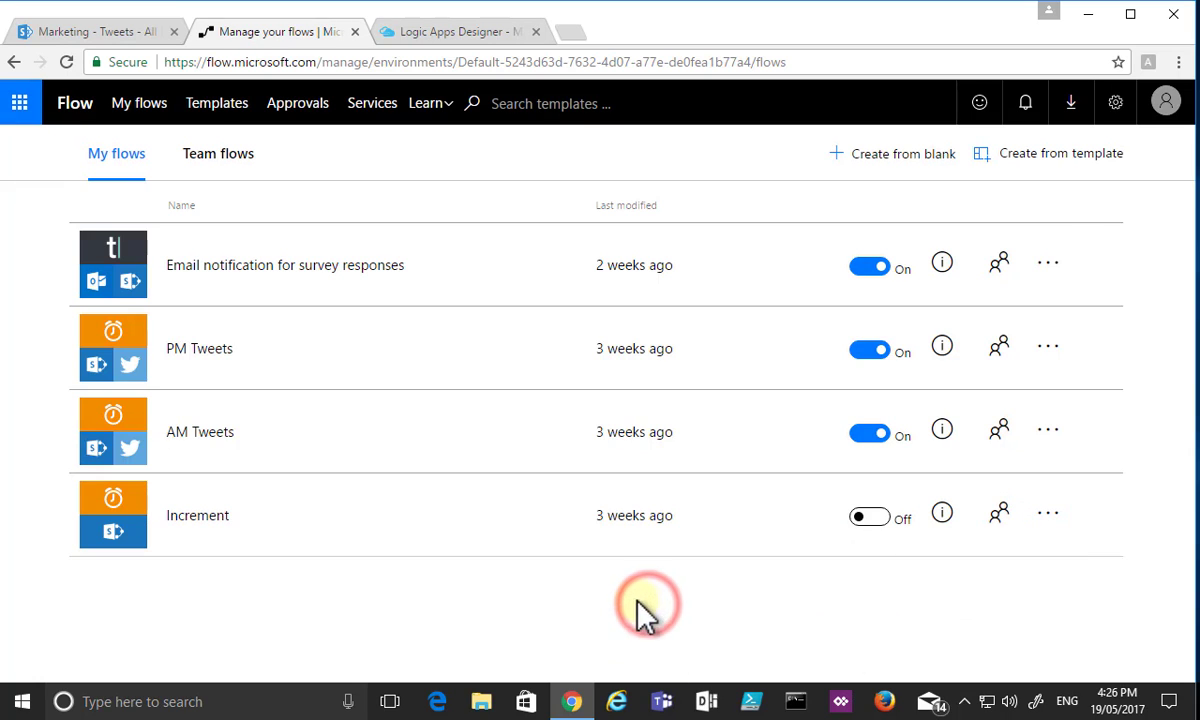
Start a blank flow with the Twitter trigger "When a new tweet is posted" and set its search text to office365
left_click(860, 157)
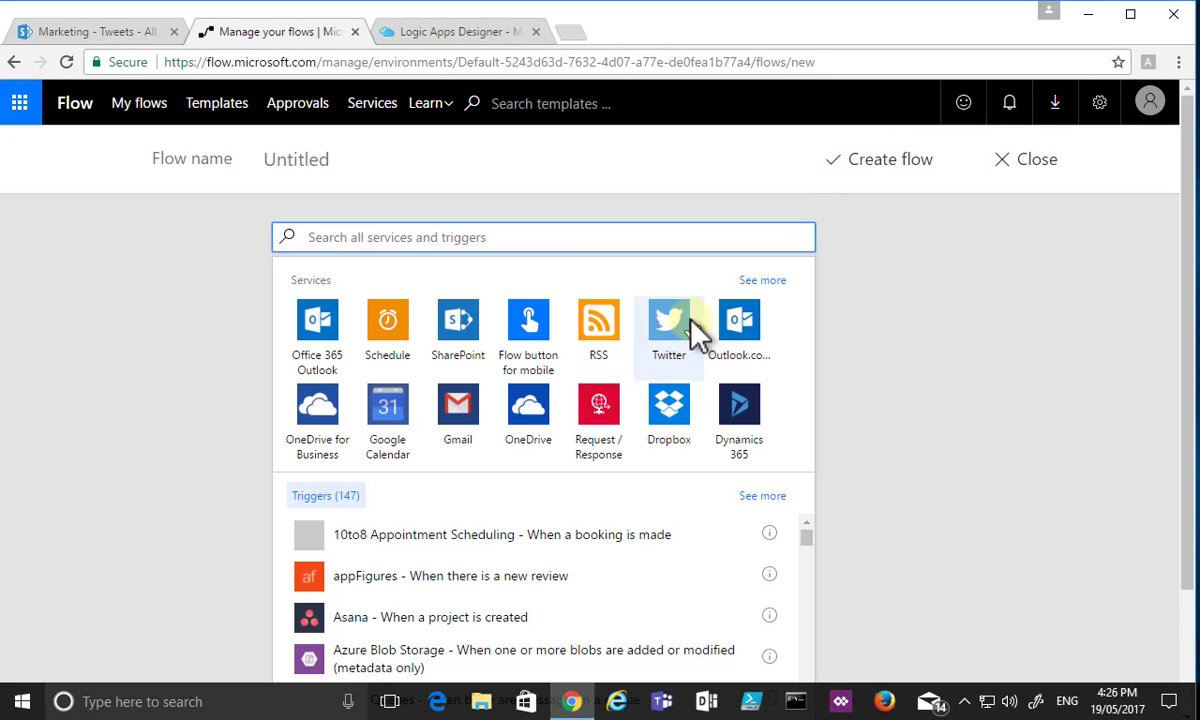
left_click(476, 237)
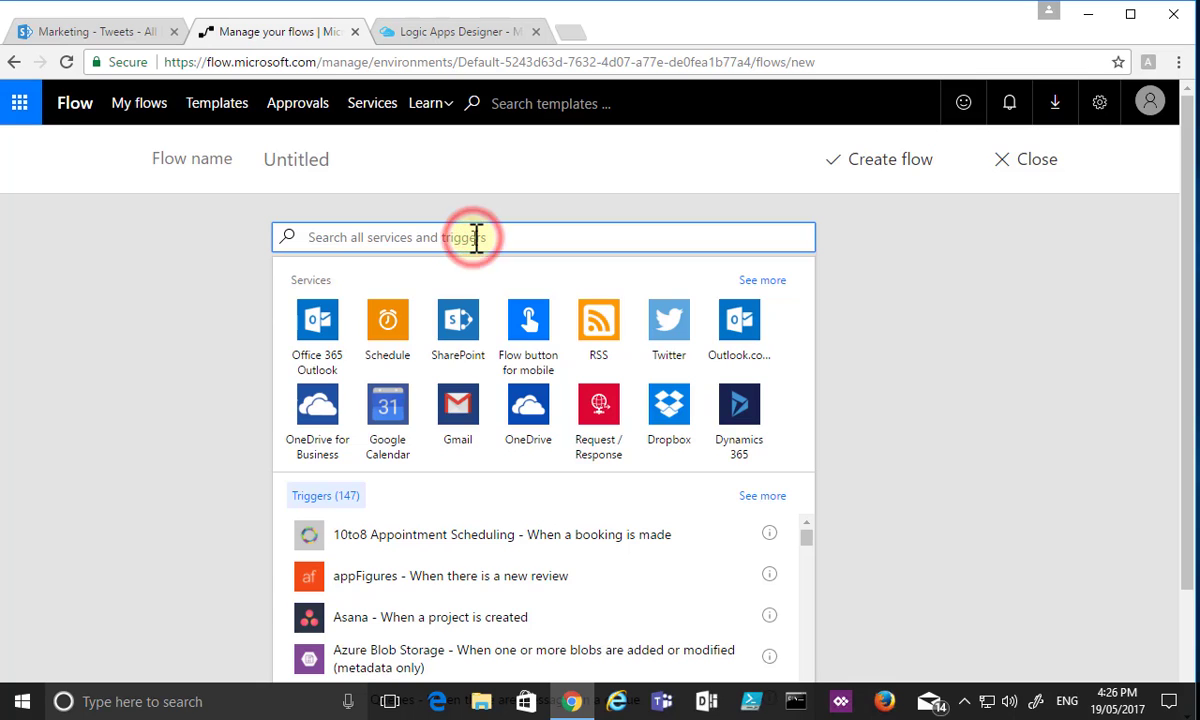
type("twitter")
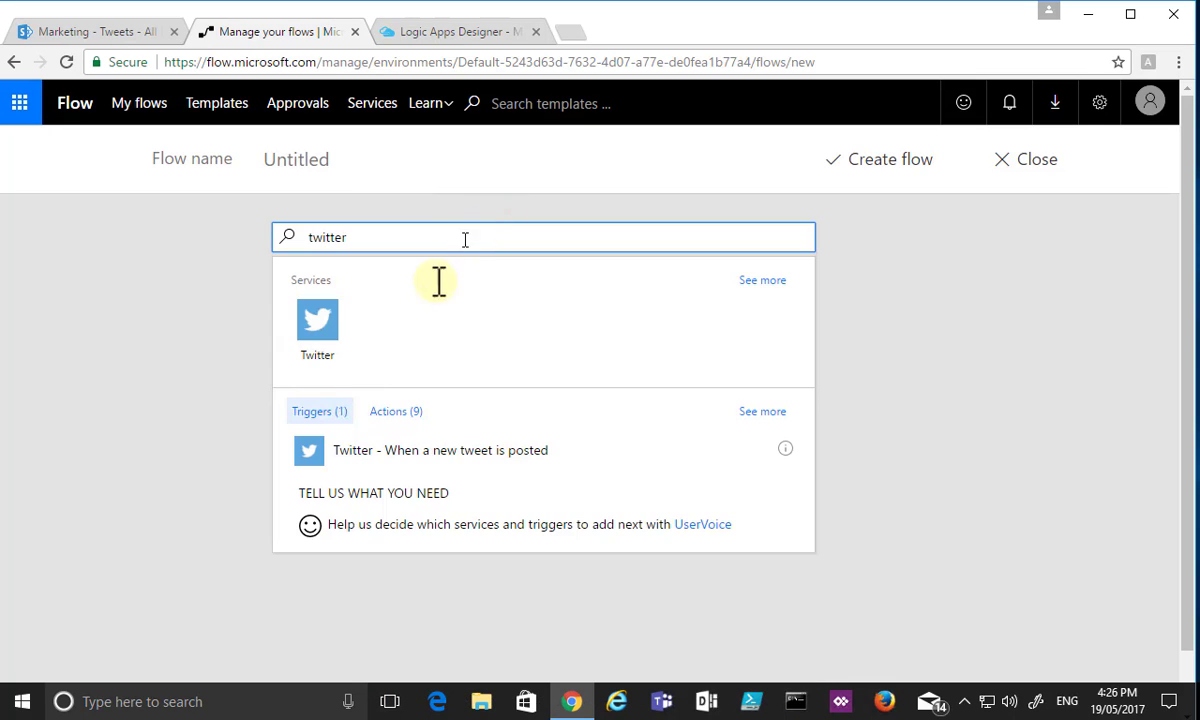
left_click(330, 325)
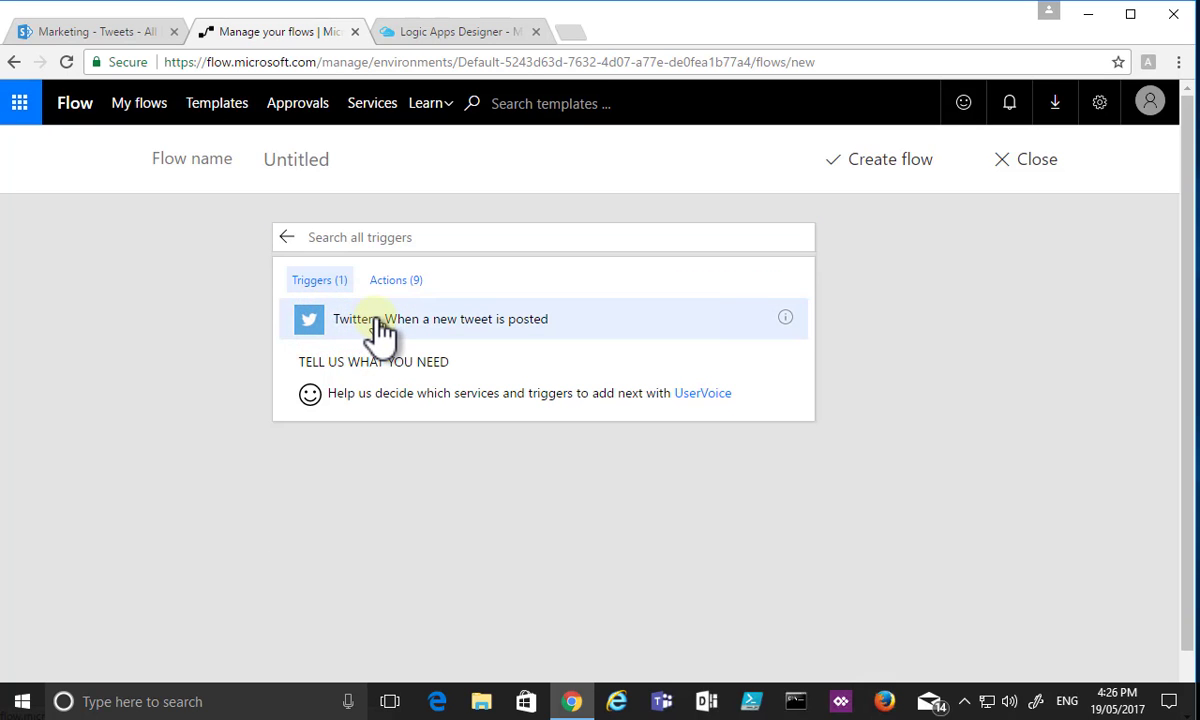
left_click(378, 322)
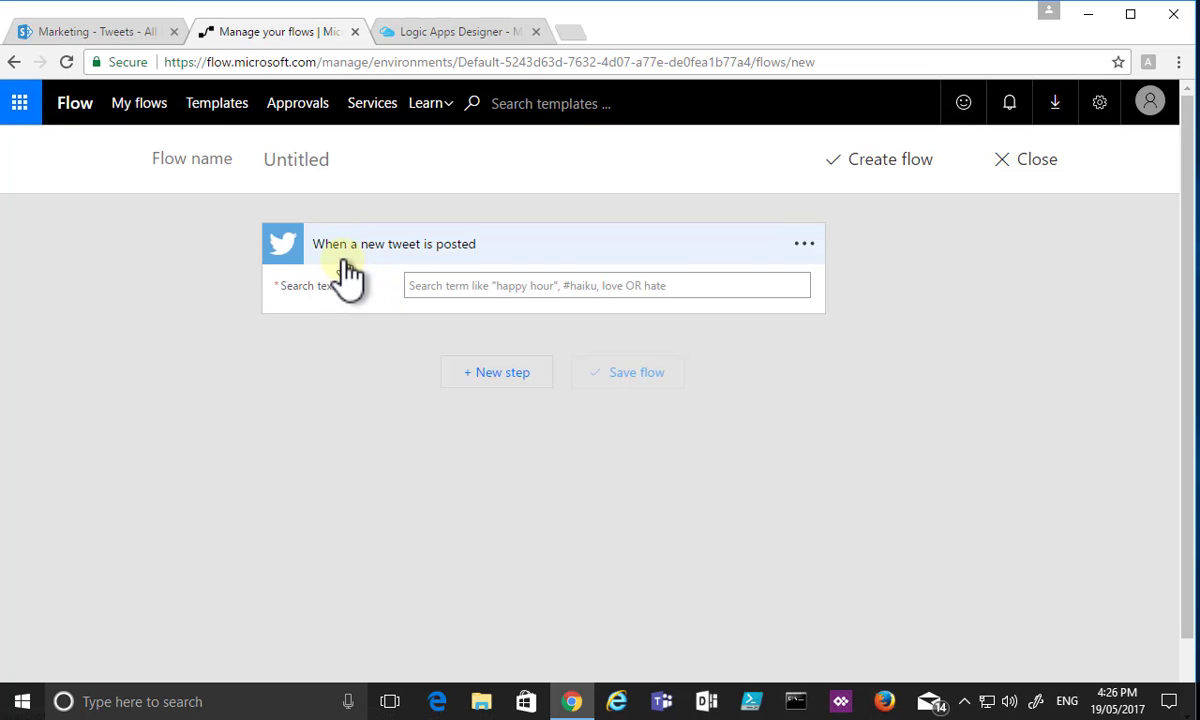
left_click(486, 288)
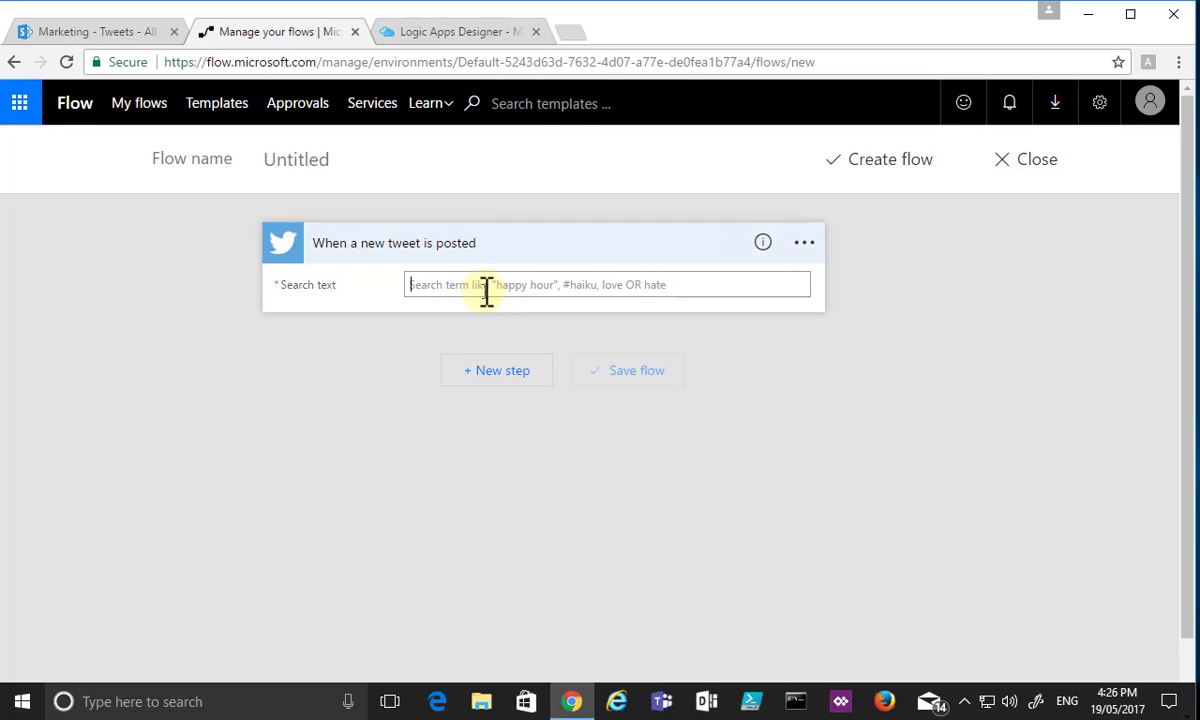
type("office365")
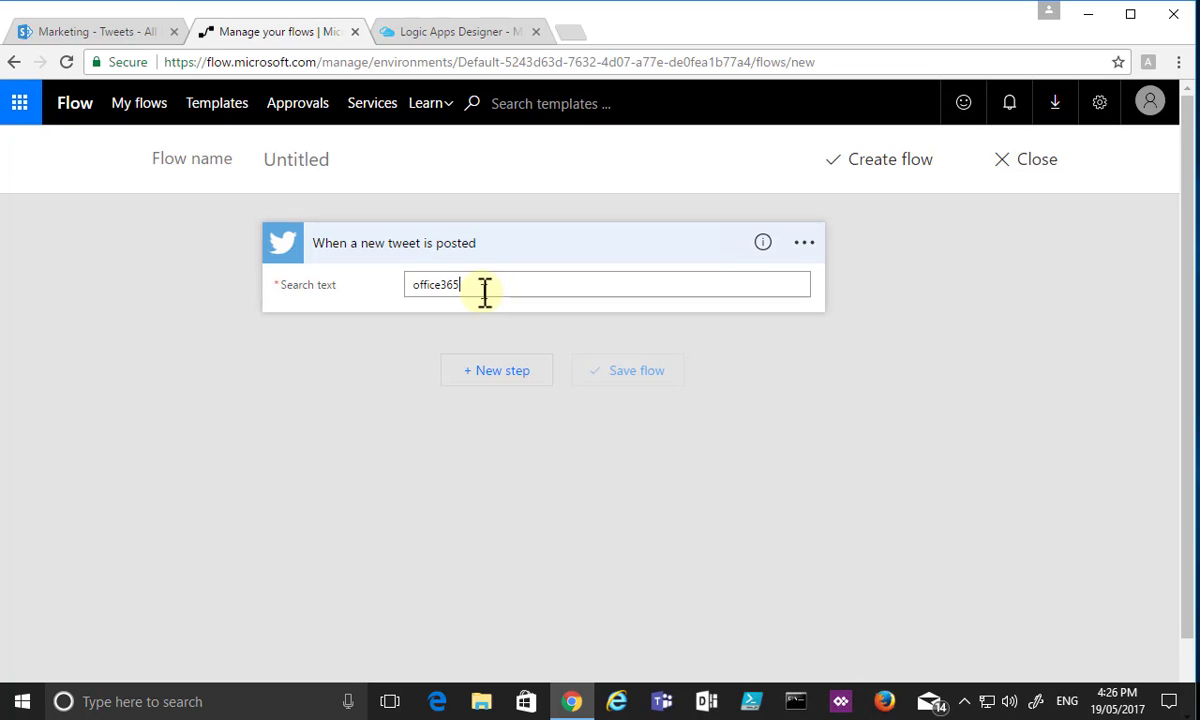
Add the SharePoint "Create item" action as the step after the tweet trigger
left_click(498, 380)
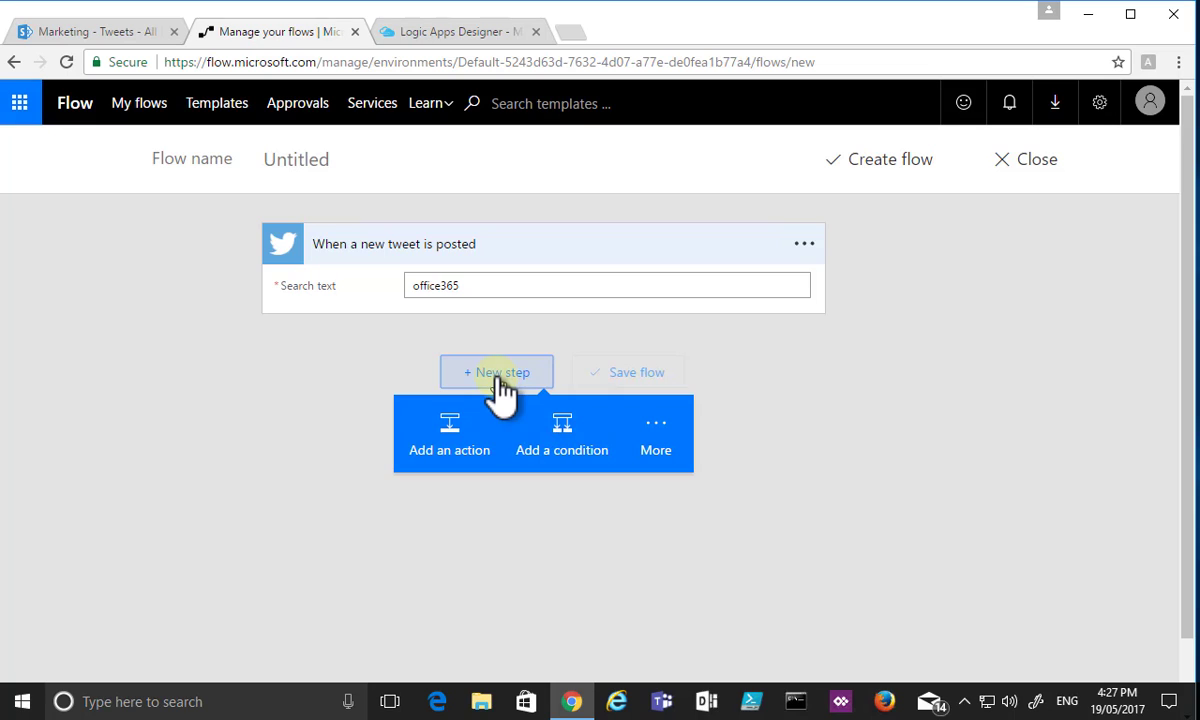
left_click(463, 458)
left_click(564, 468)
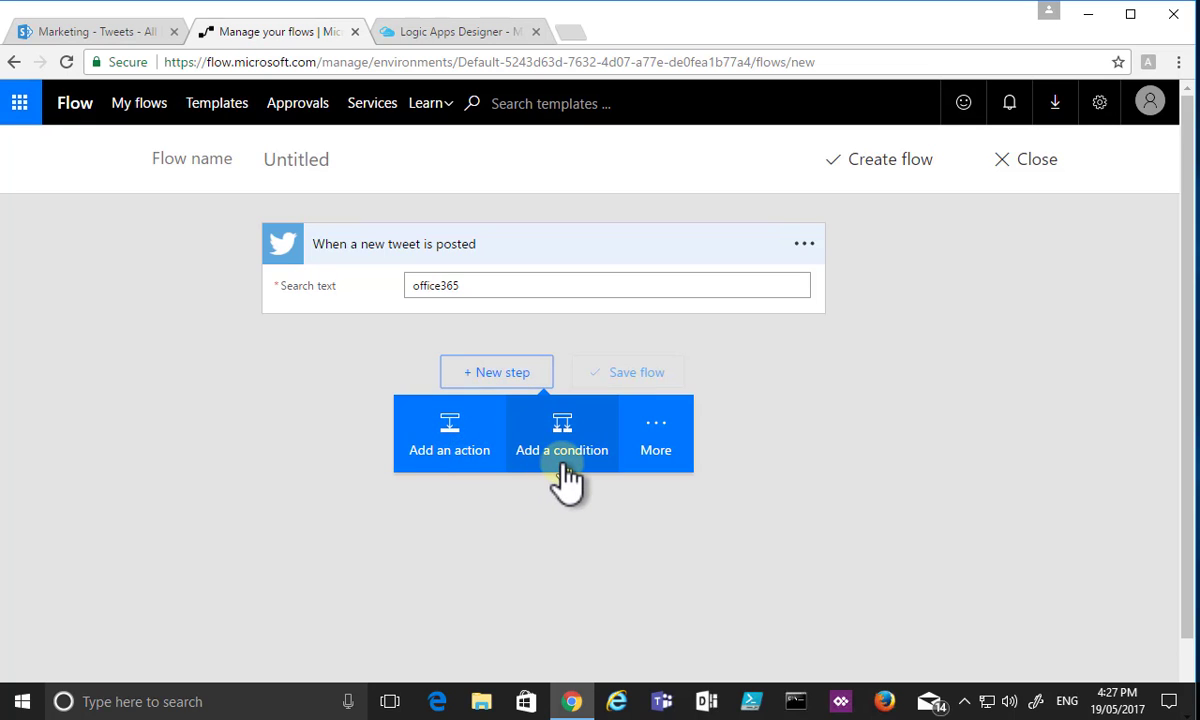
left_click(672, 432)
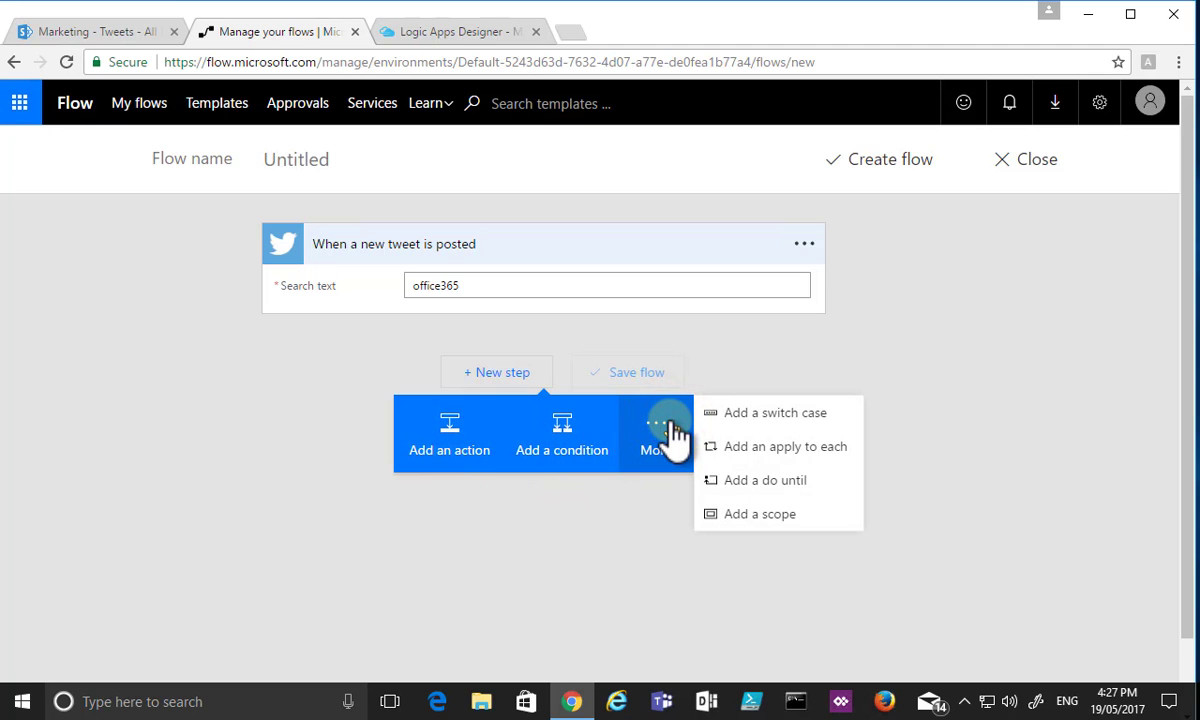
left_click(469, 570)
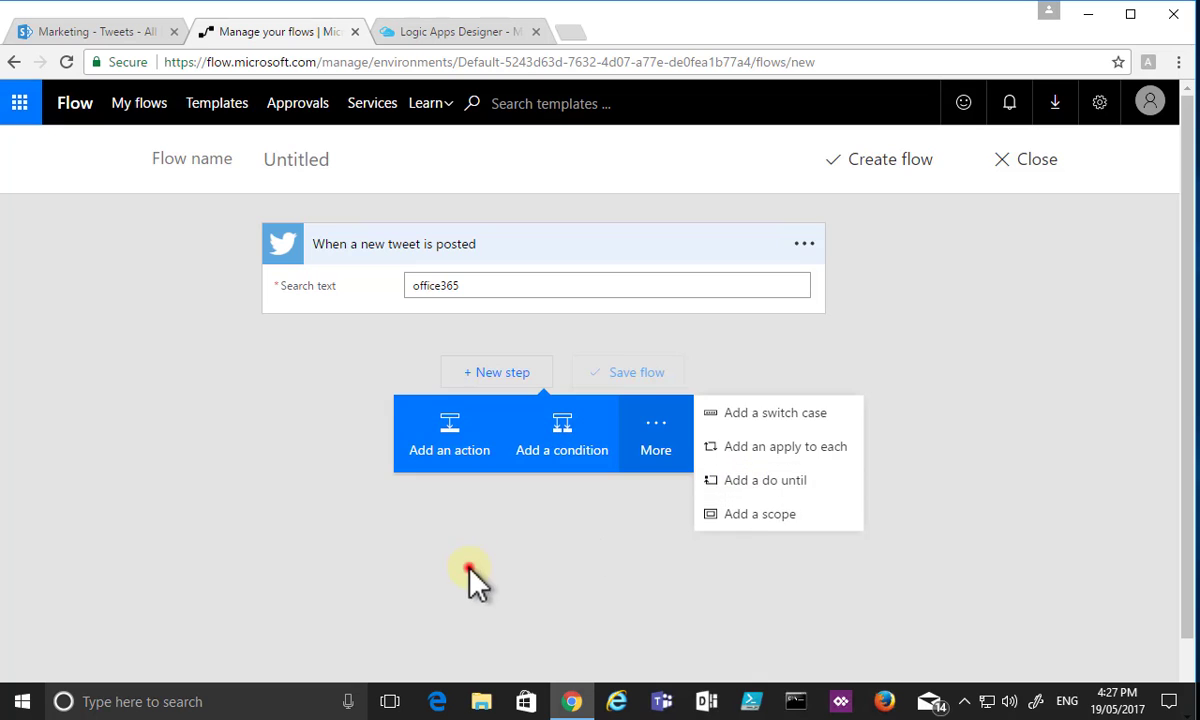
left_click(458, 445)
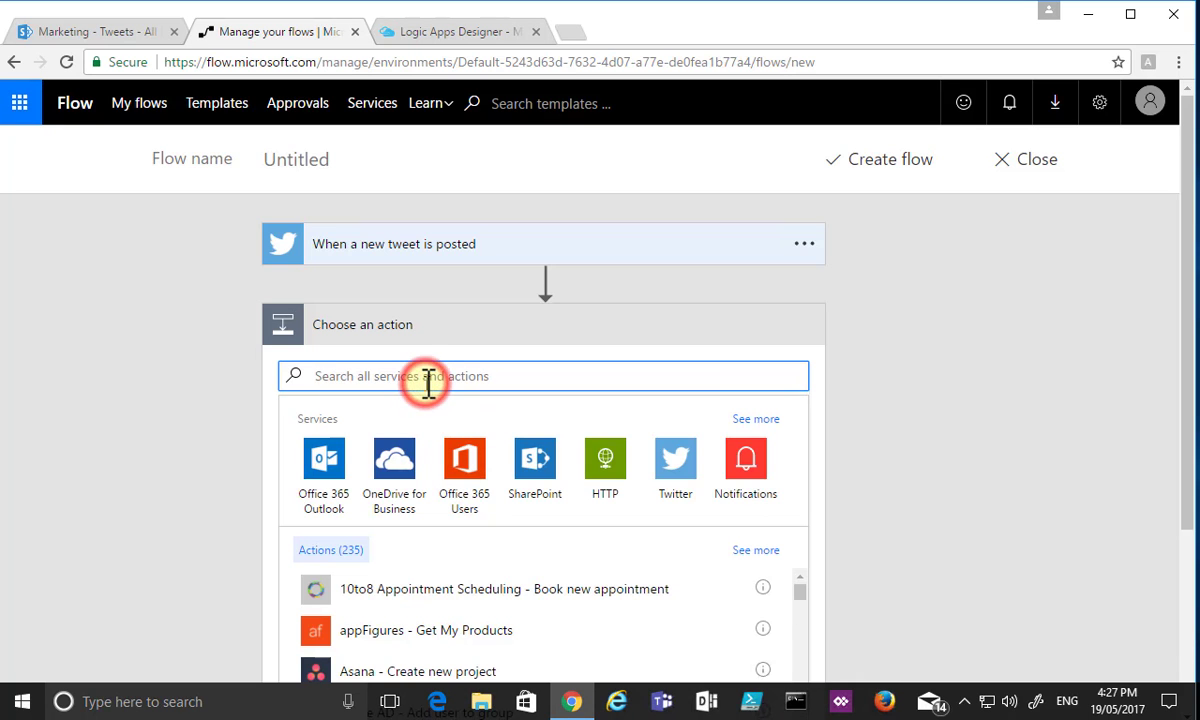
type("sharepoint")
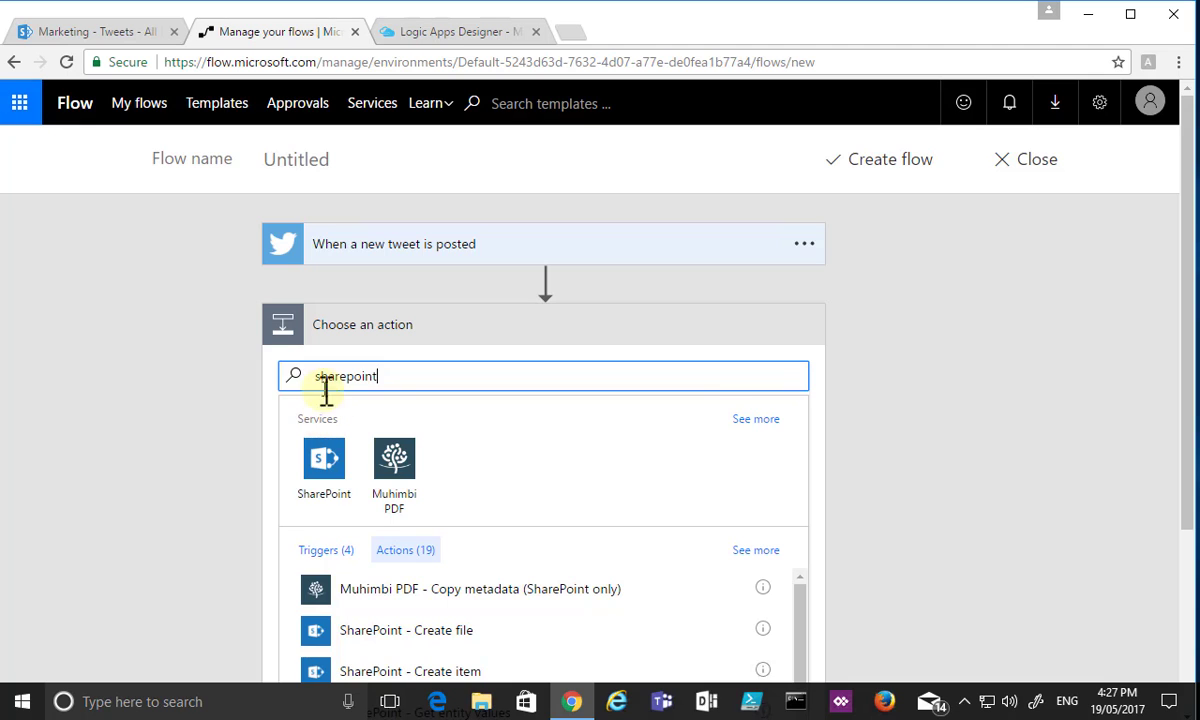
left_click(322, 480)
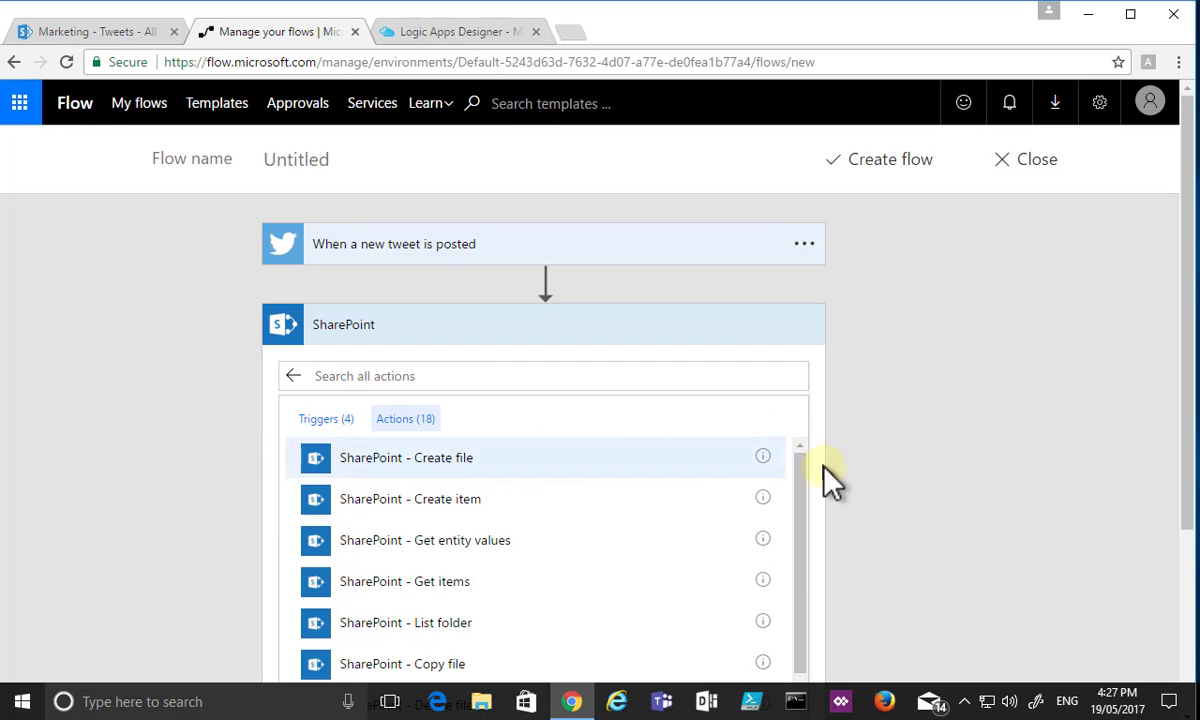
scroll(896, 466, "down", 2)
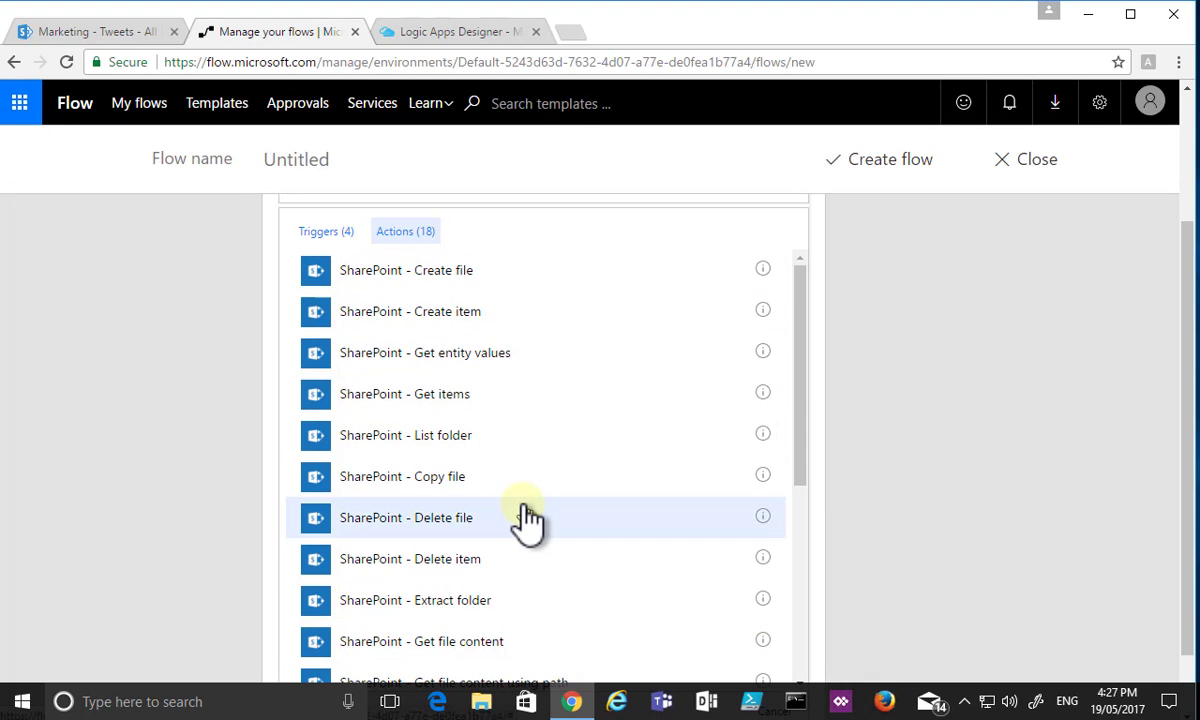
left_click(449, 311)
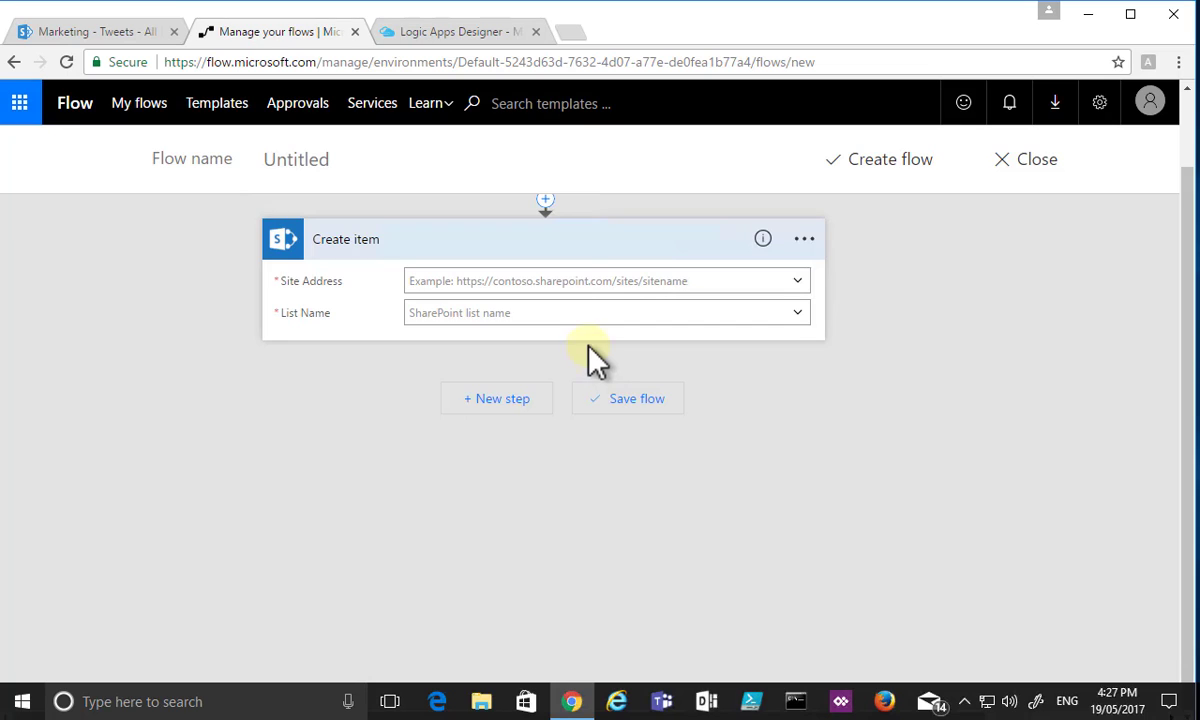
left_click(572, 281)
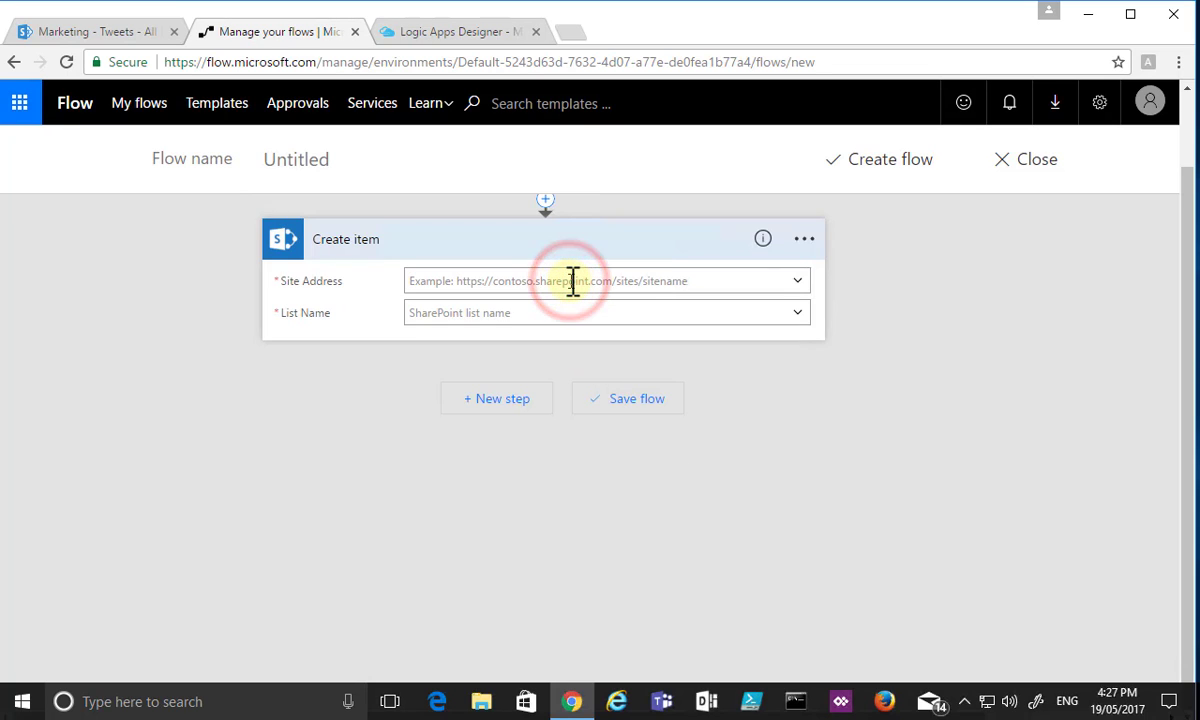
type("https://ciaops365e1.sharepoint.com/sites/test/marketing/Lists/Tweets/AllItems.aspx")
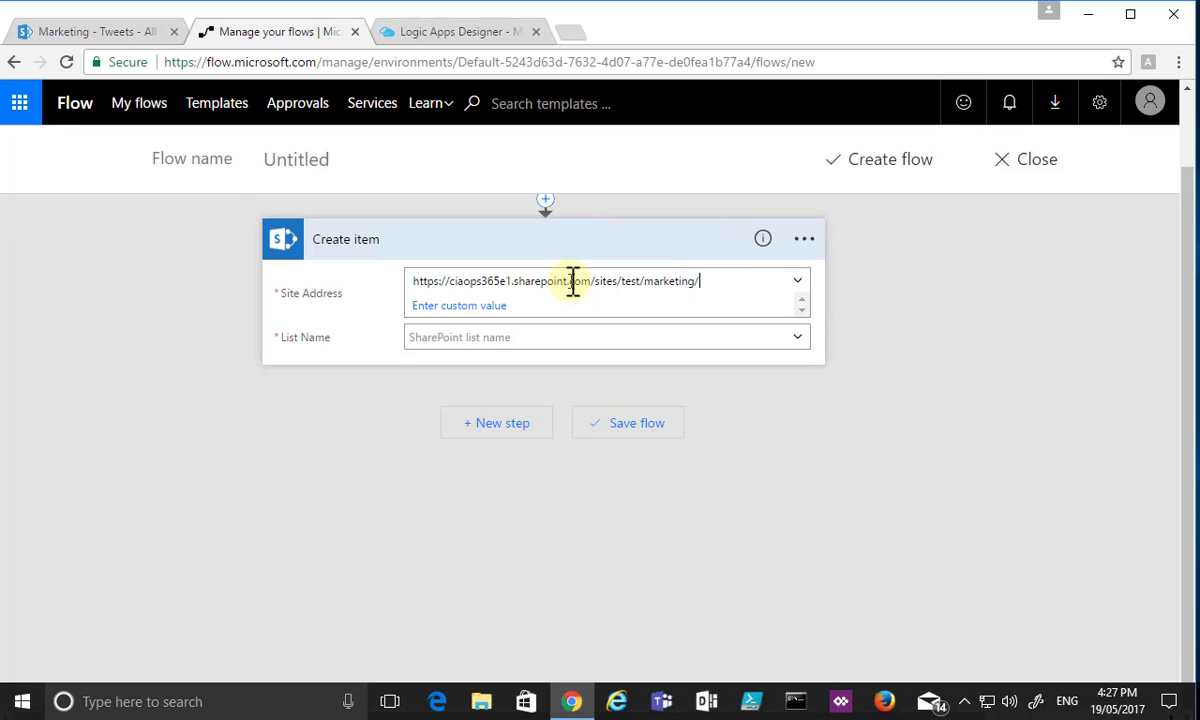
left_click(536, 339)
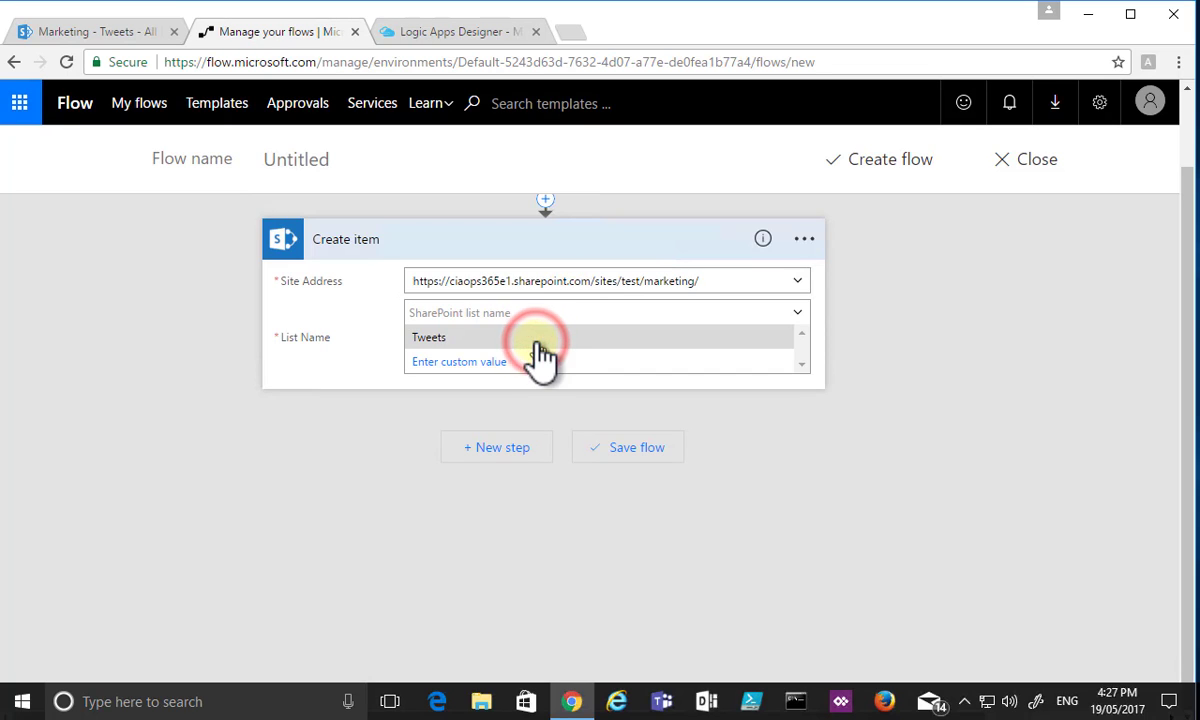
left_click(436, 338)
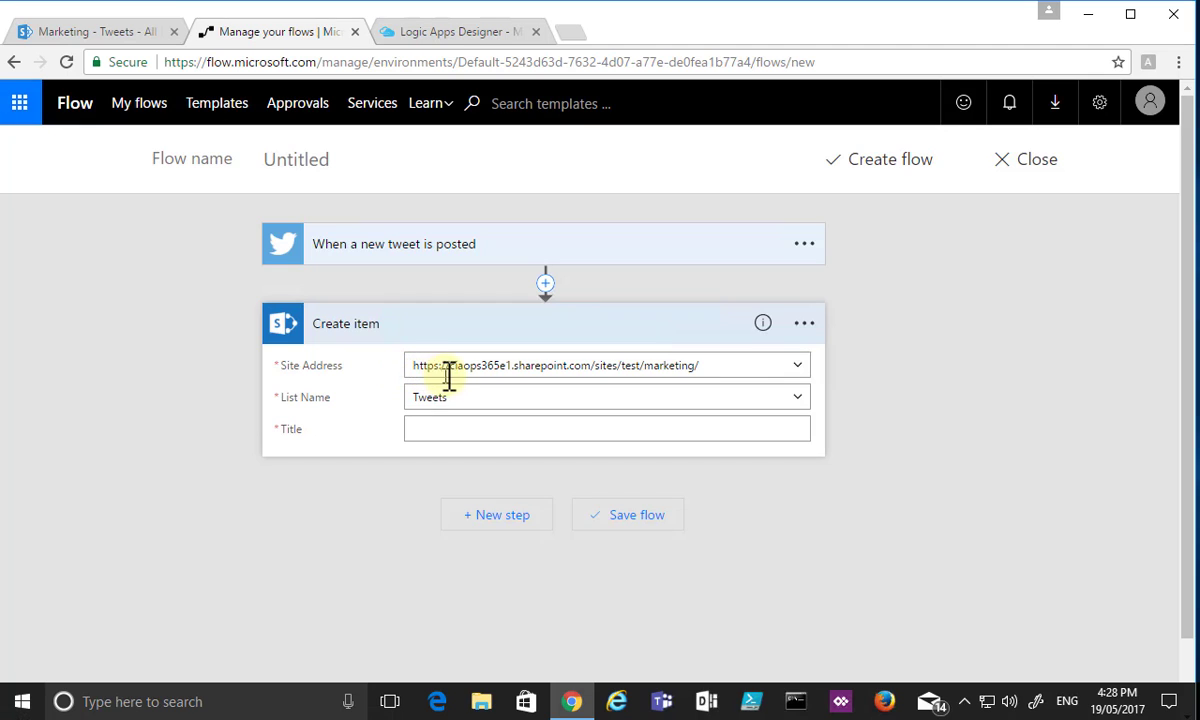
Fill the Create item action's Title with the dynamic content Tweet text
left_click(451, 432)
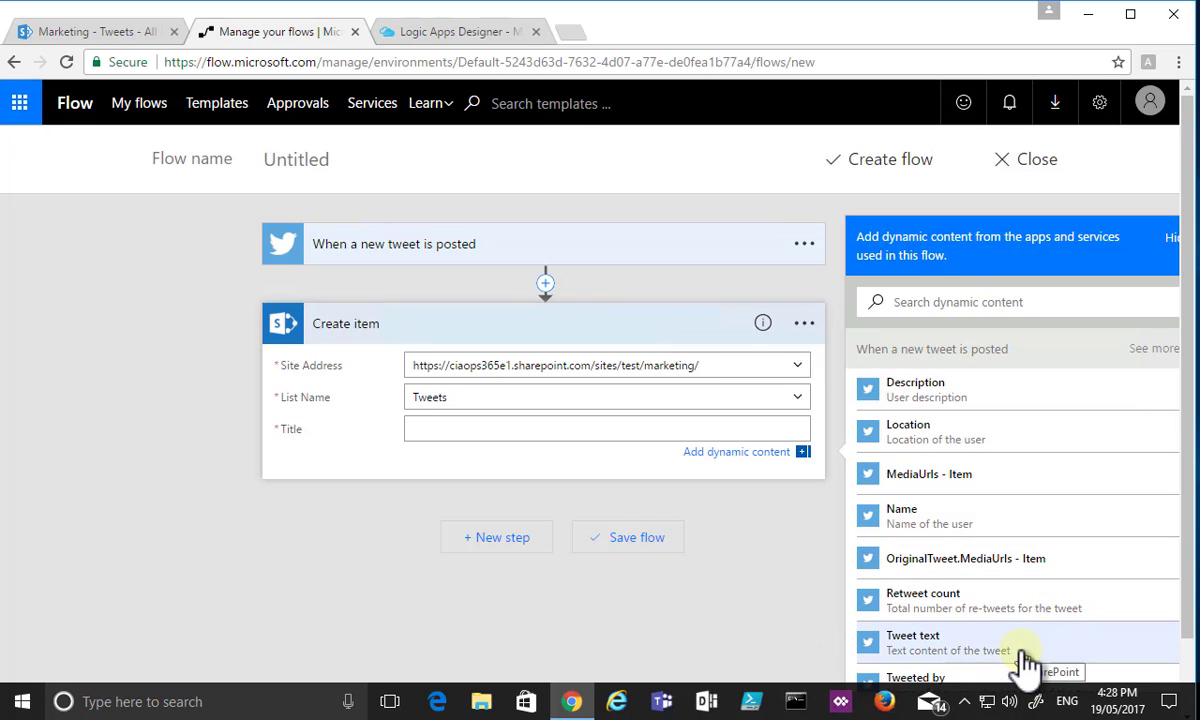
scroll(1045, 630, "down", 1)
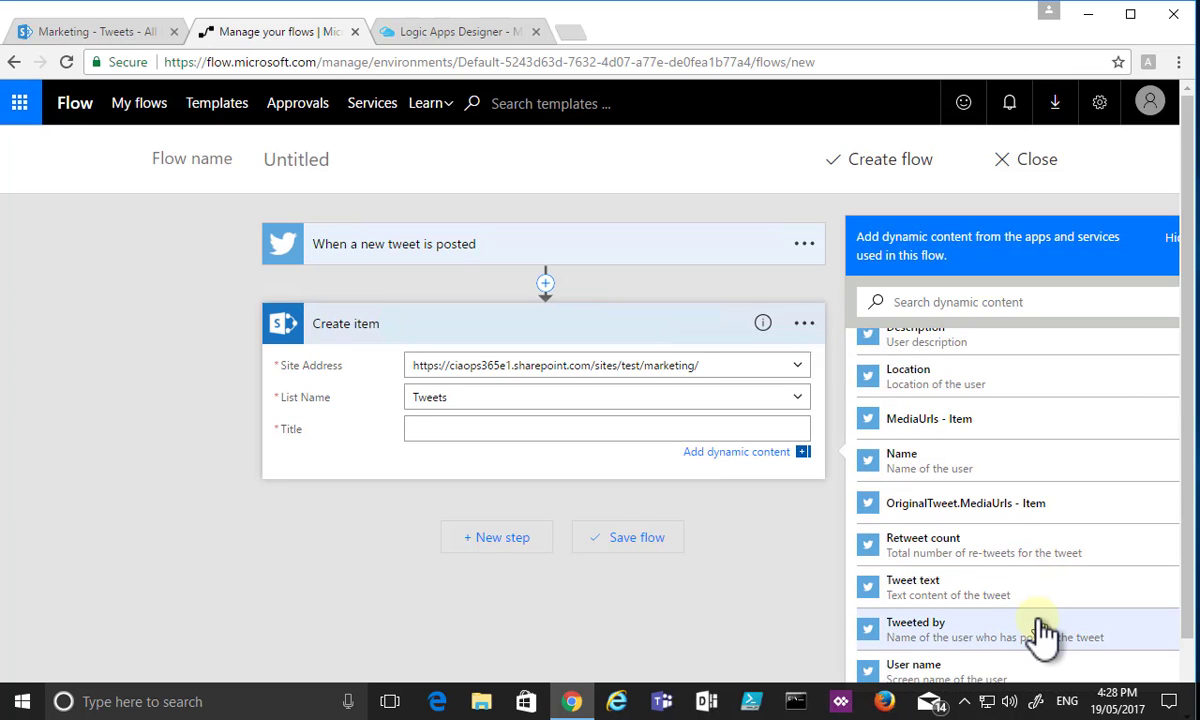
left_click(988, 593)
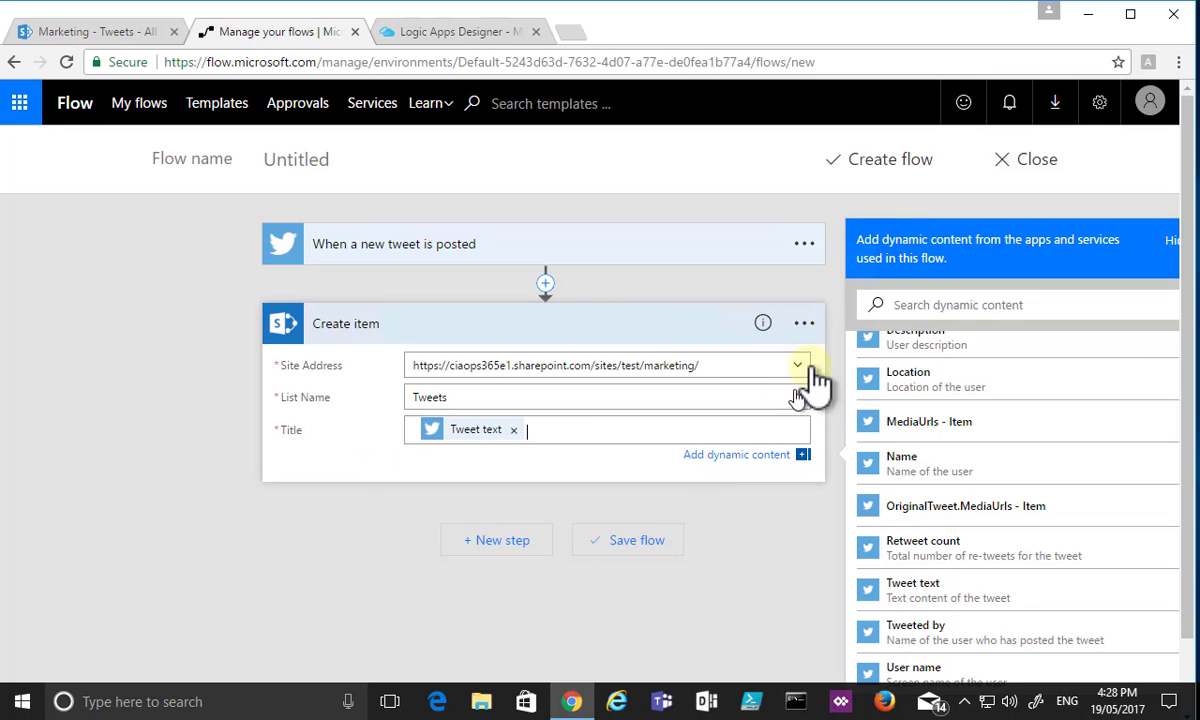
Name the flow "Record tweets", create it, and exit to the flow list
left_click(352, 163)
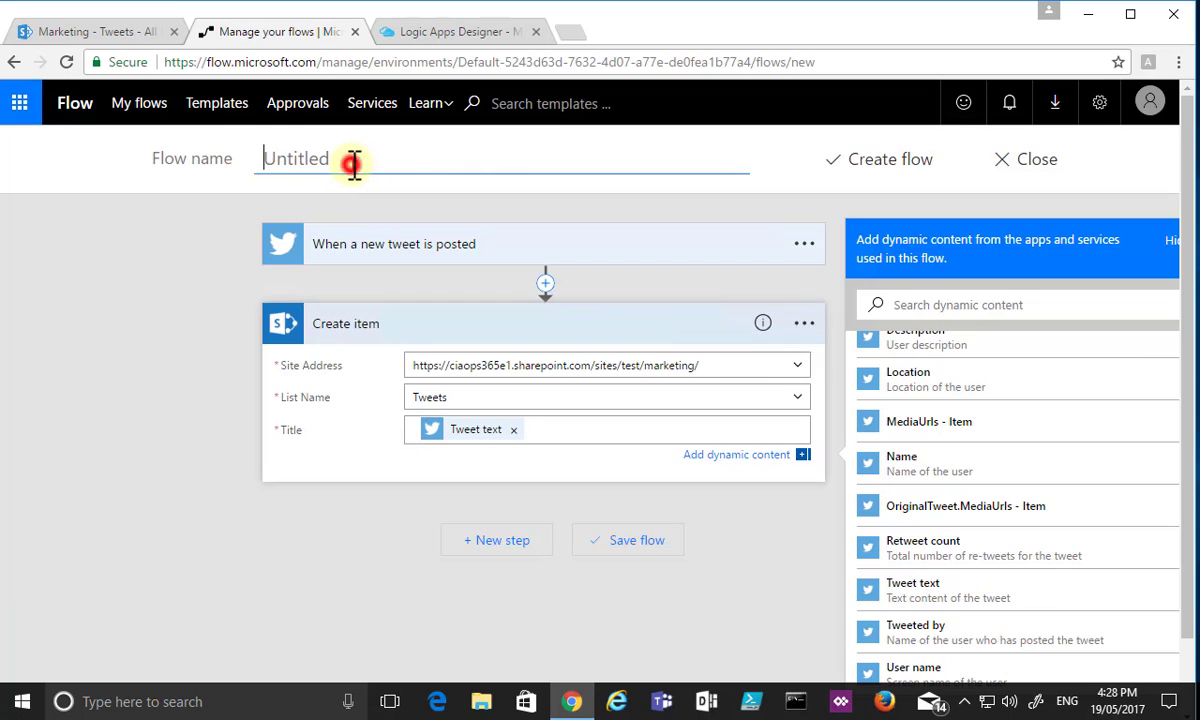
type("Record tweets")
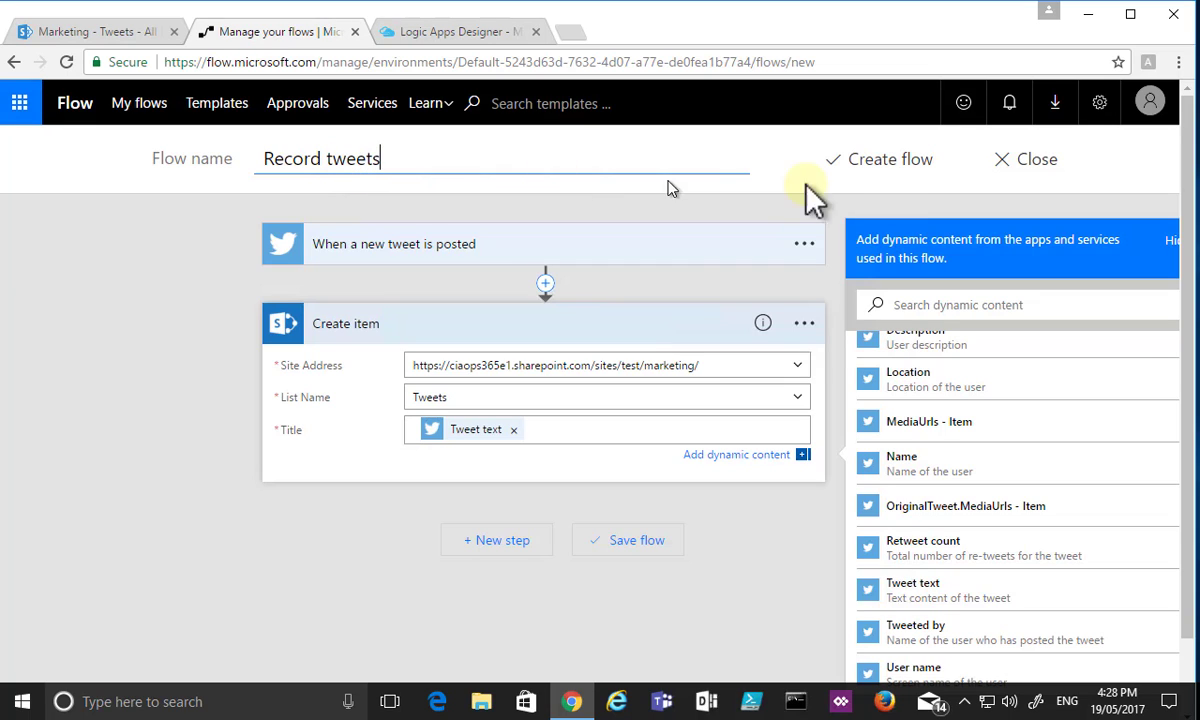
left_click(887, 163)
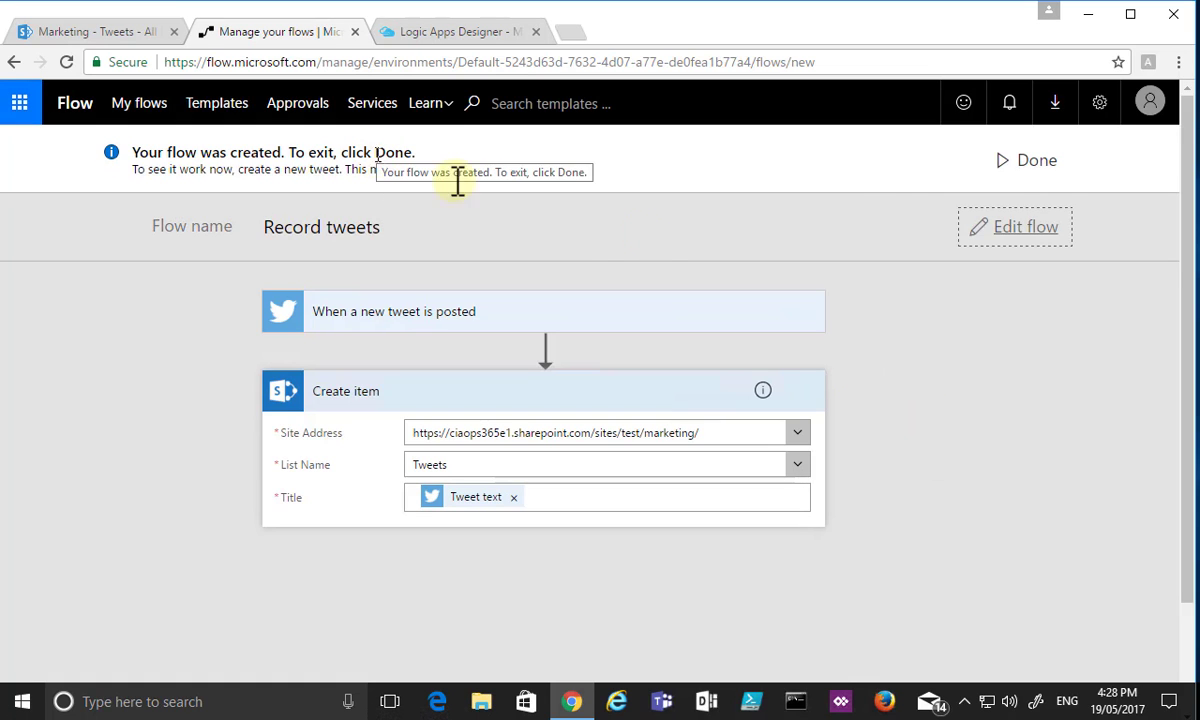
left_click(1003, 166)
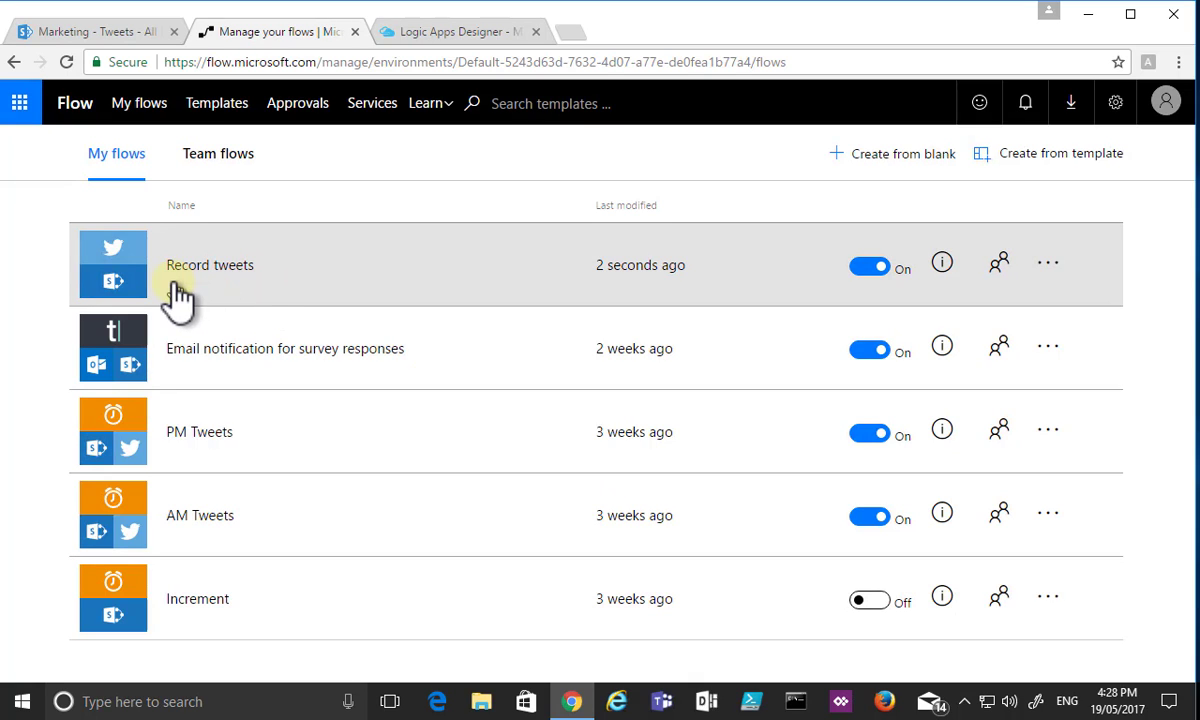
Reopen the Record tweets flow to review its steps and close it without changes
left_click(325, 285)
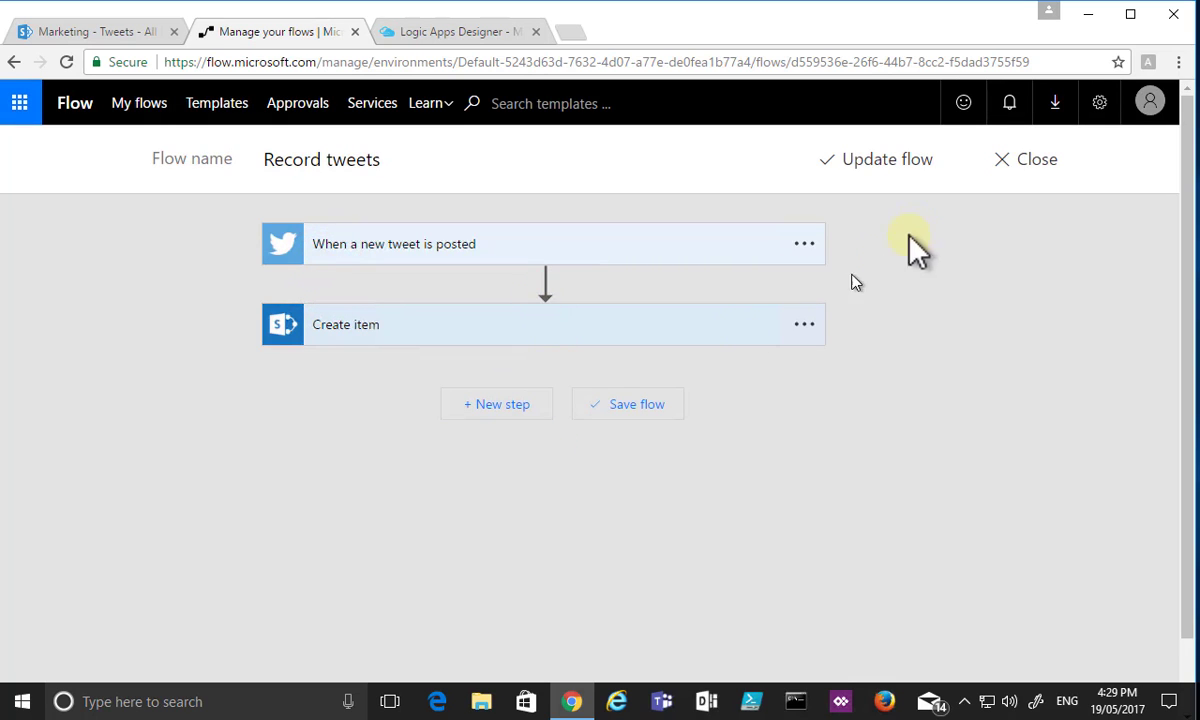
left_click(1033, 165)
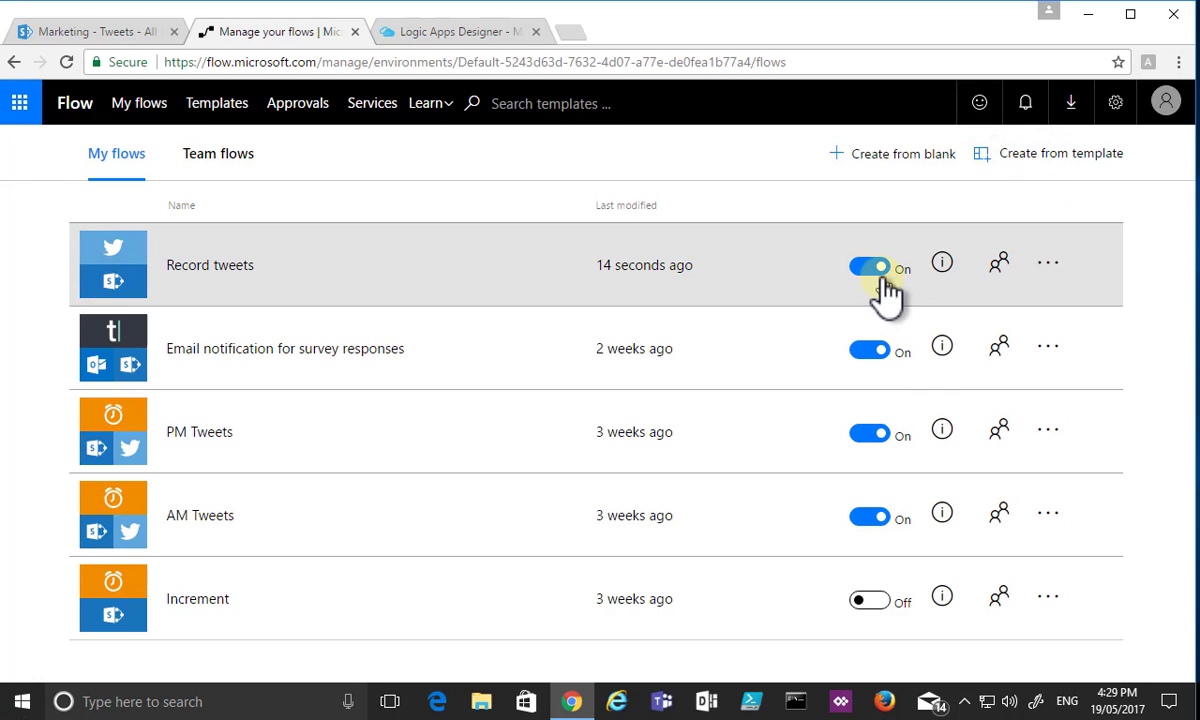
Open the oldest run in the Record tweets run history, examine its Create item inputs and outputs, and return to the run list
left_click(942, 265)
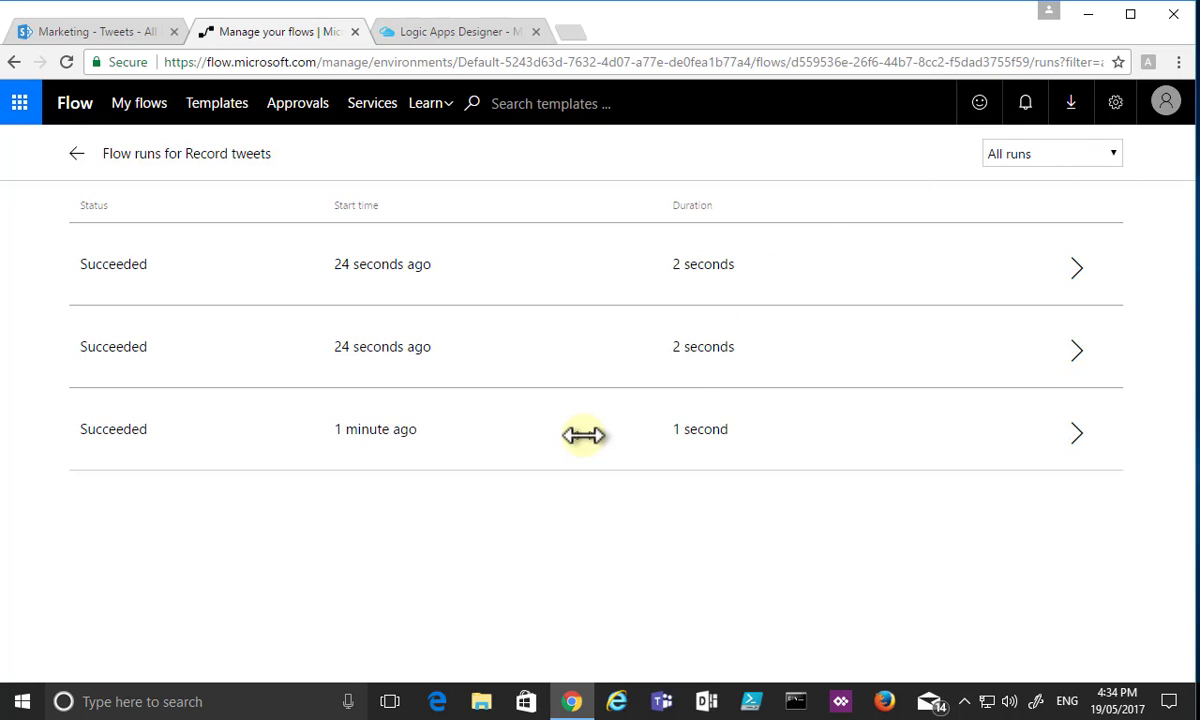
left_click(1096, 425)
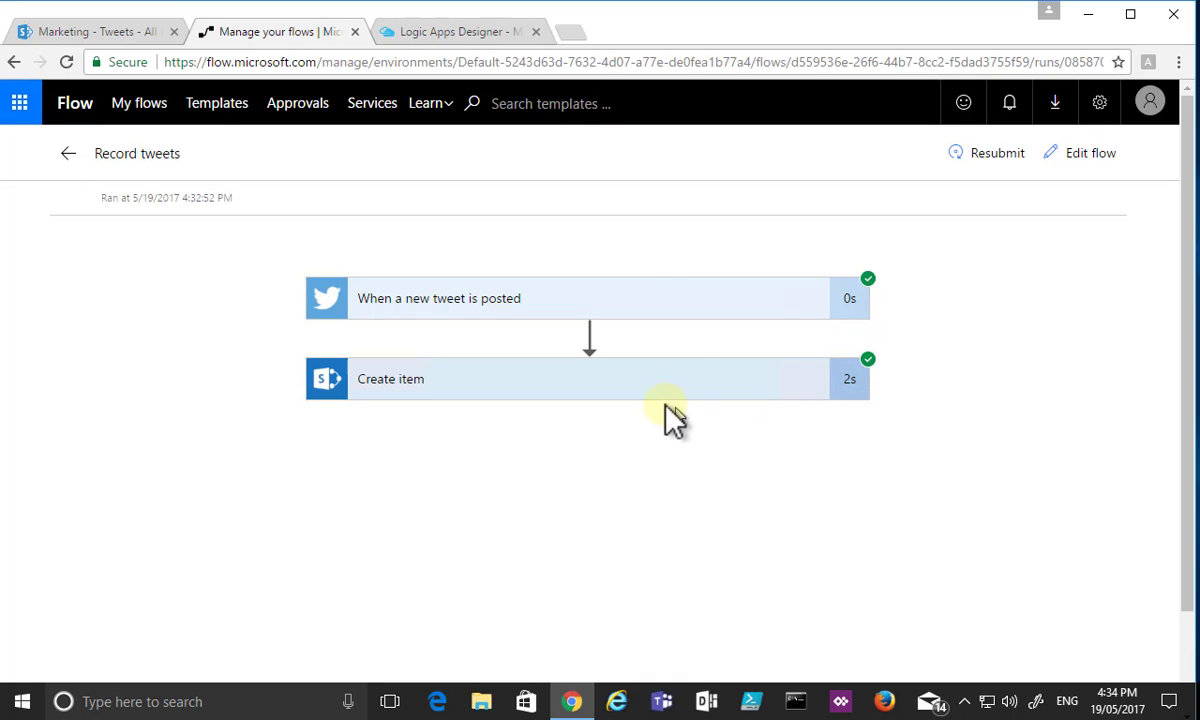
left_click(579, 381)
scroll(889, 455, "down", 2)
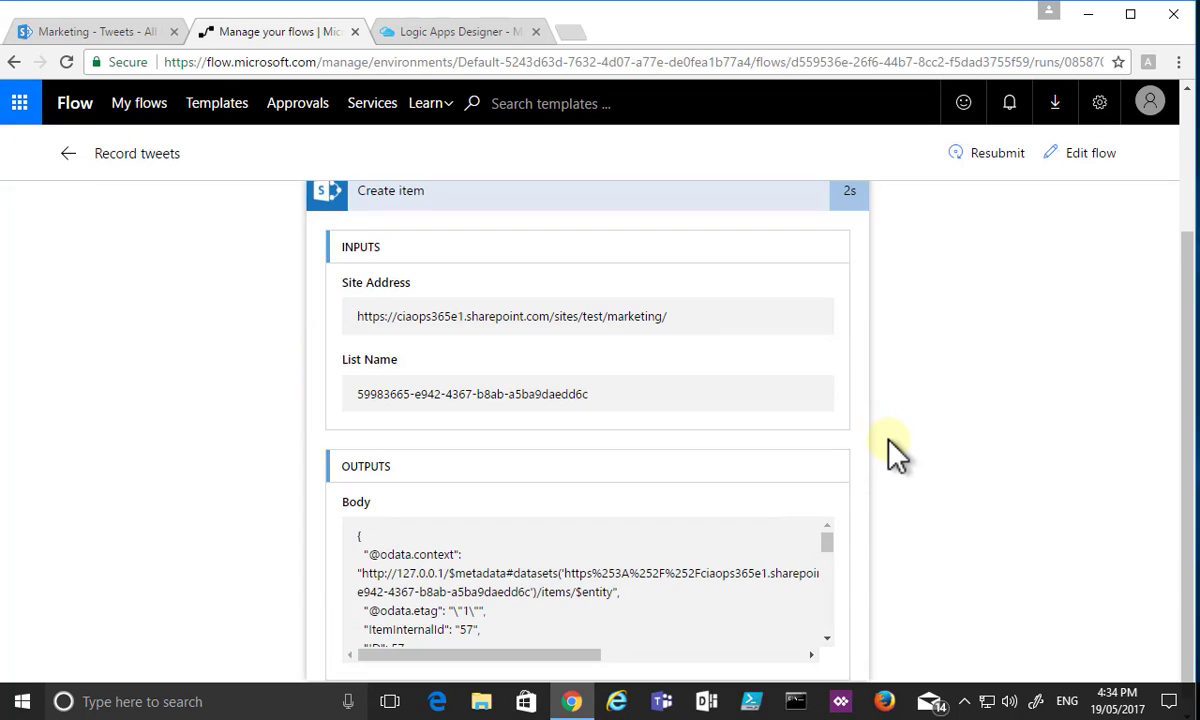
scroll(471, 536, "down", 1)
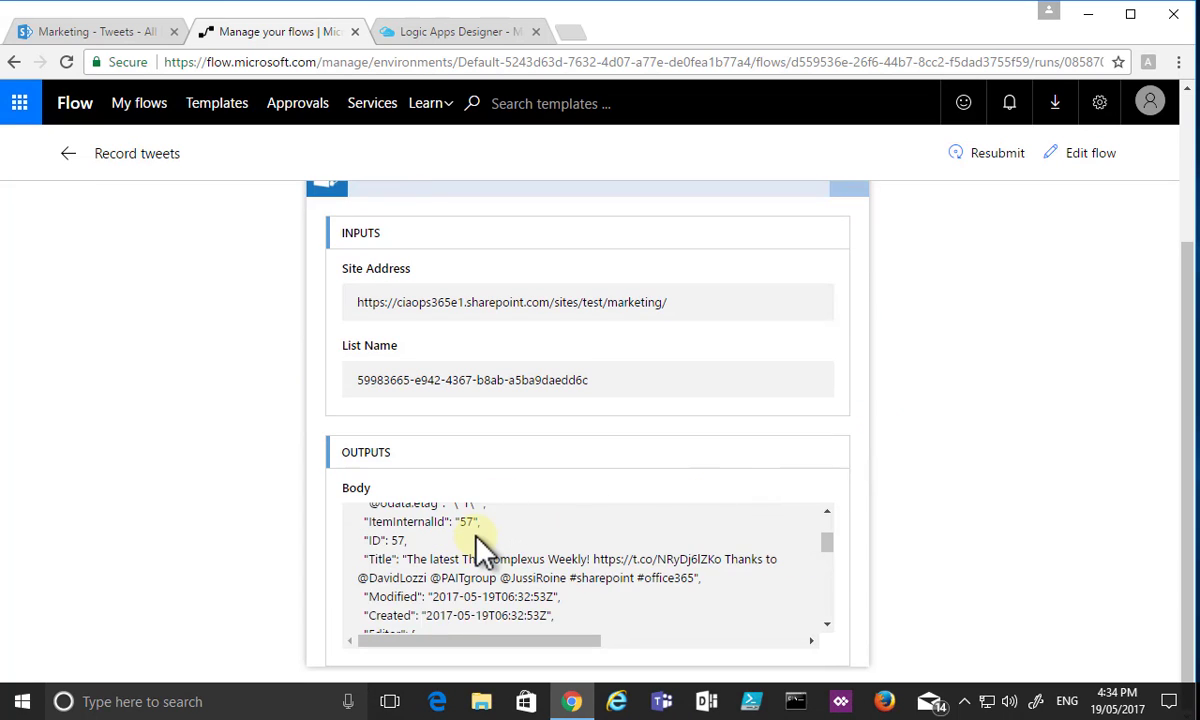
scroll(480, 548, "down", 2)
scroll(500, 535, "up", 4)
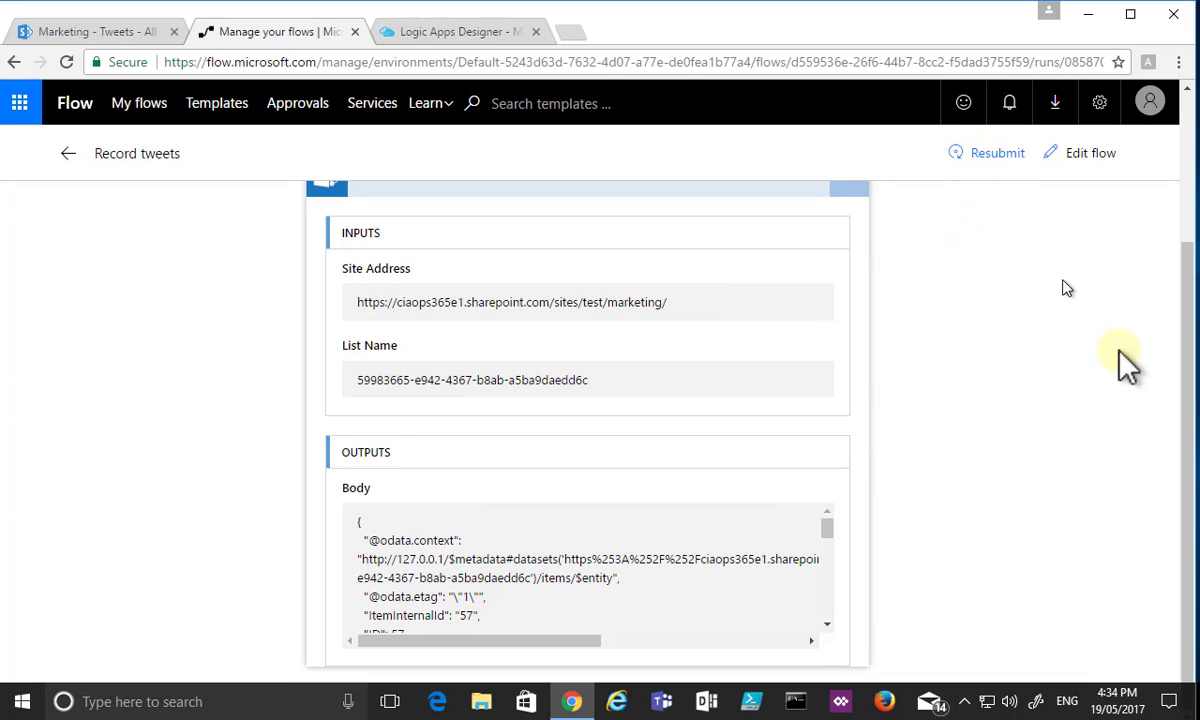
left_click_drag(1189, 367, 1171, 214)
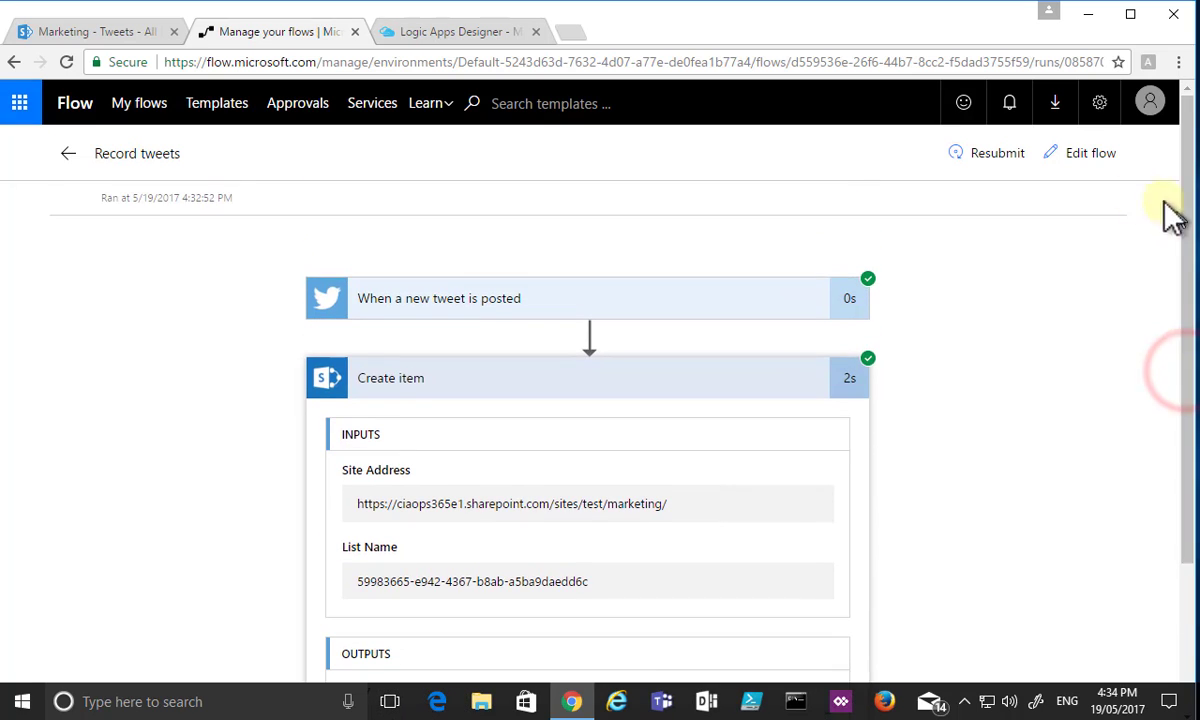
left_click(68, 158)
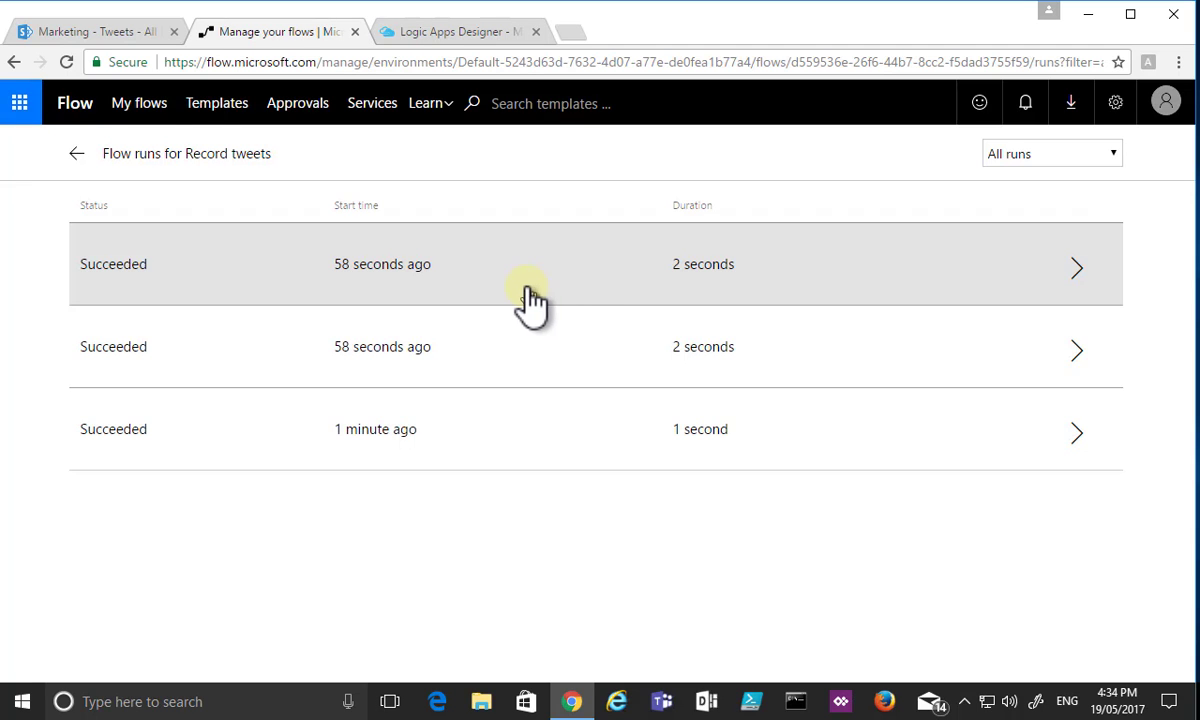
Switch to the SharePoint Tweets list, reload it, and widen the Title column to show more of each tweet
left_click(105, 32)
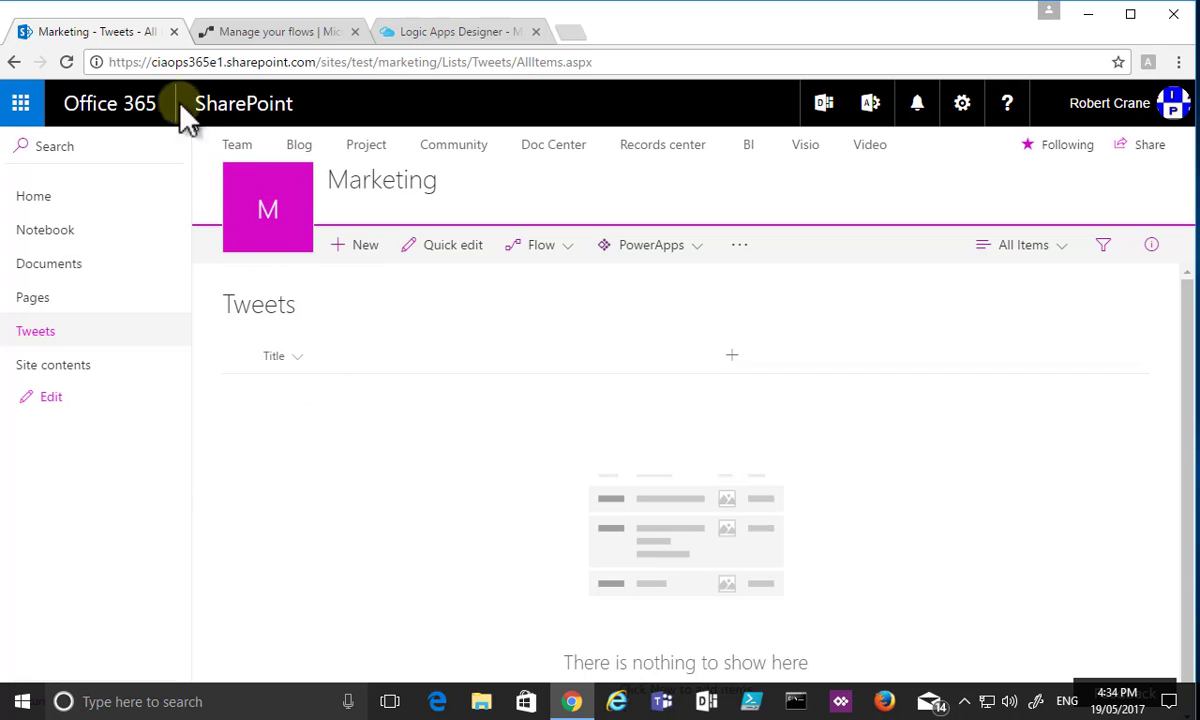
left_click(66, 63)
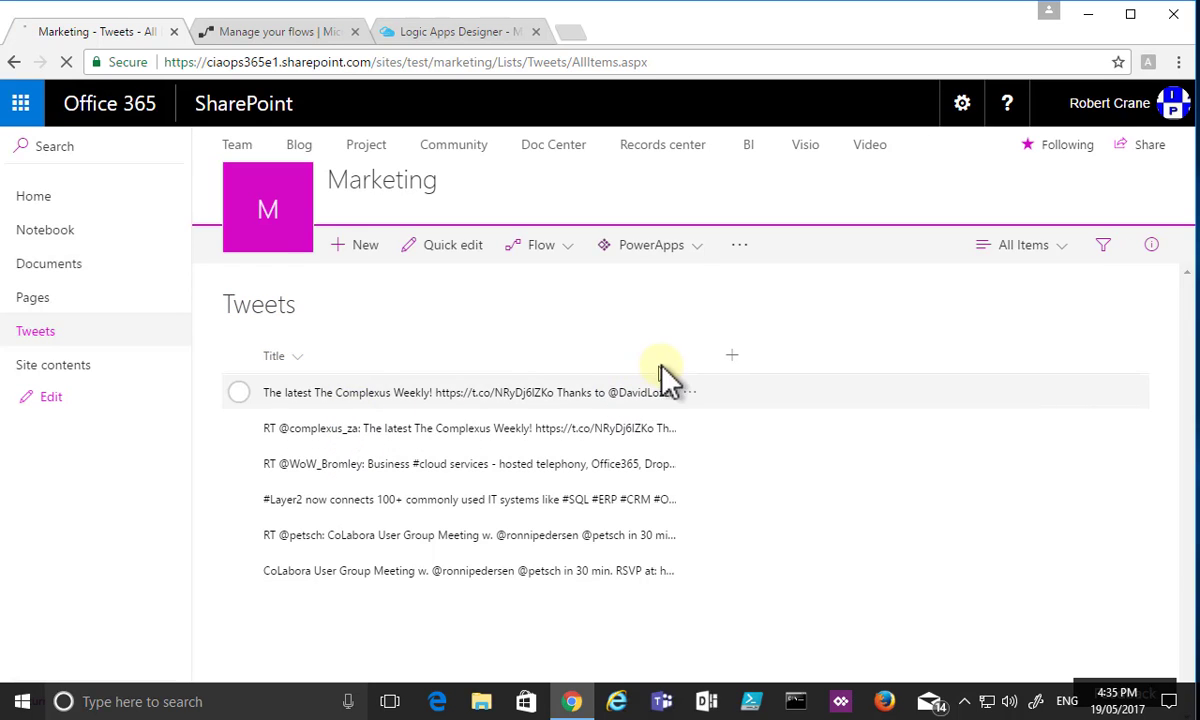
left_click_drag(676, 360, 956, 366)
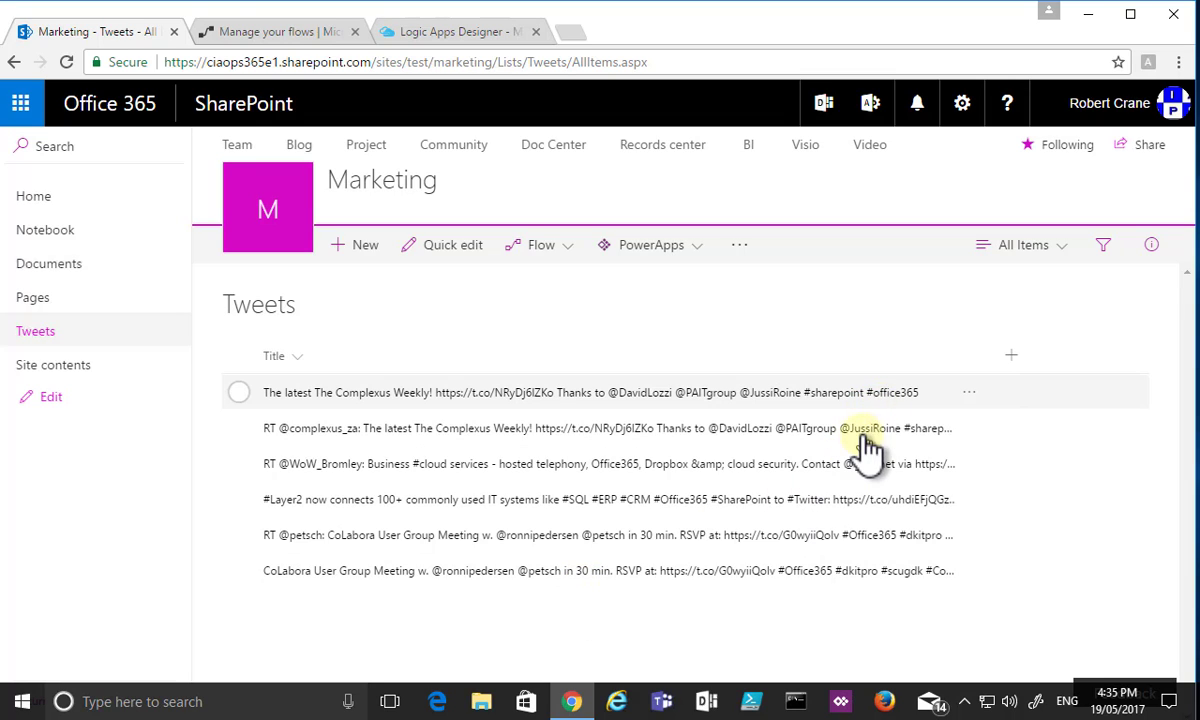
Return to Microsoft Flow, leave the run history, and browse the popular flow templates
left_click(277, 30)
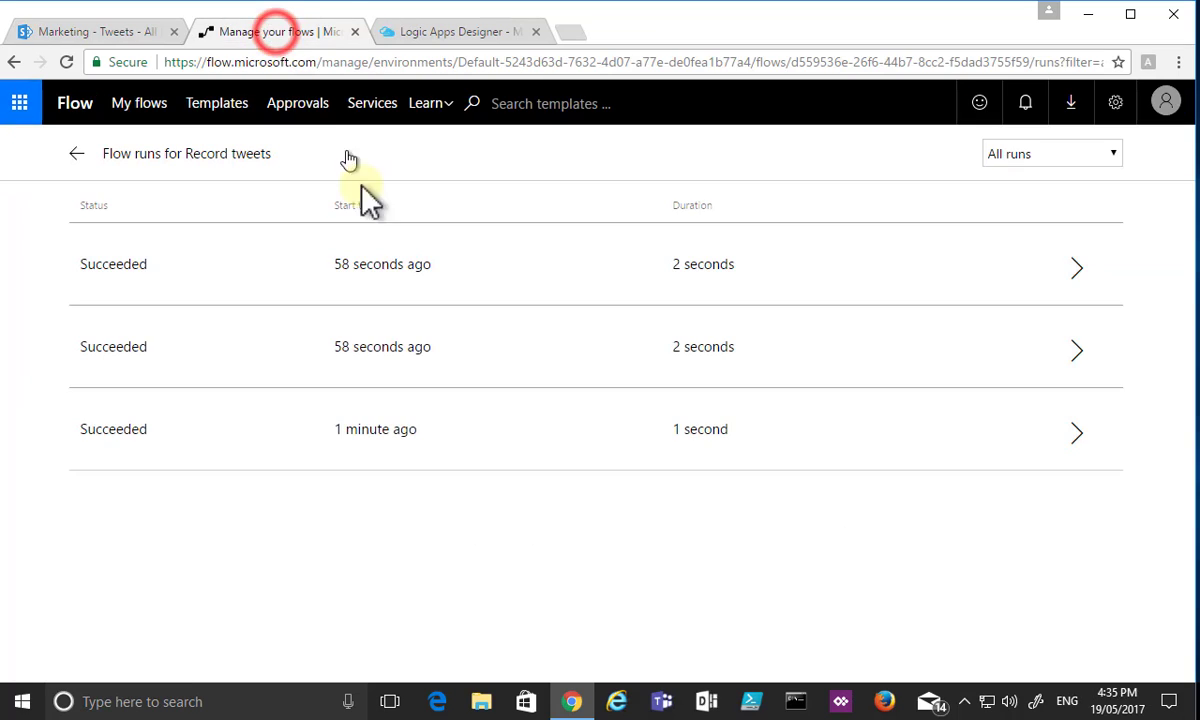
left_click(74, 156)
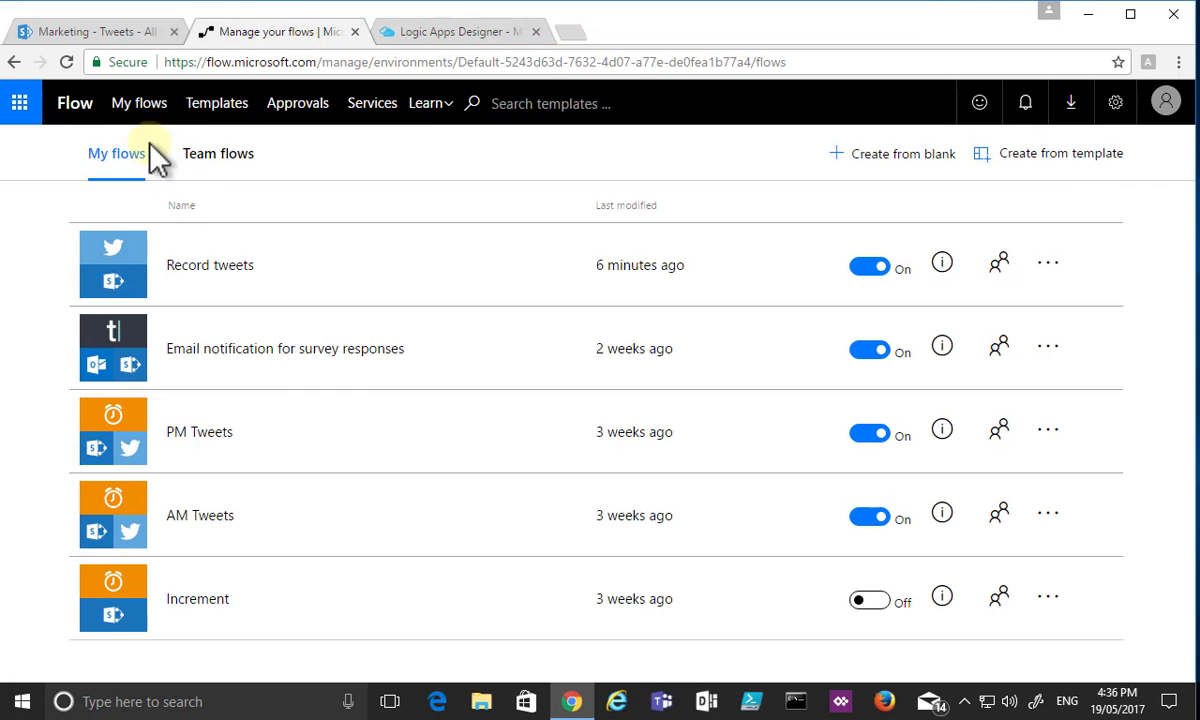
left_click(214, 108)
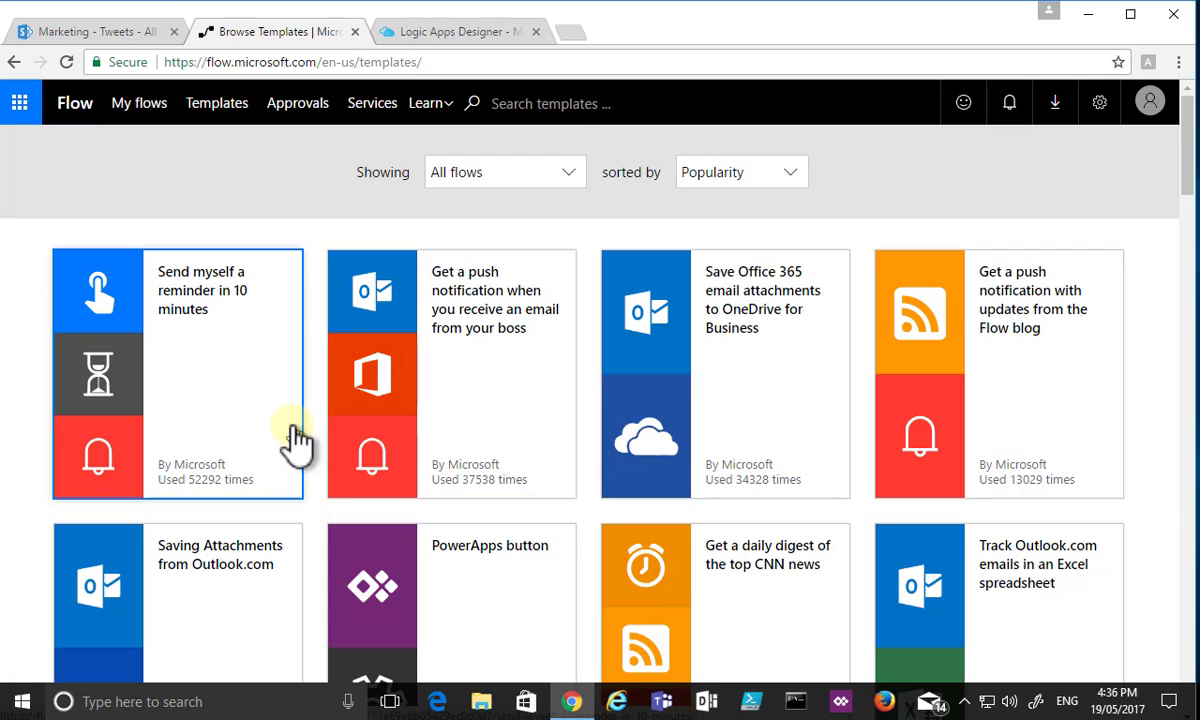
scroll(563, 494, "down", 1)
scroll(563, 494, "down", 4)
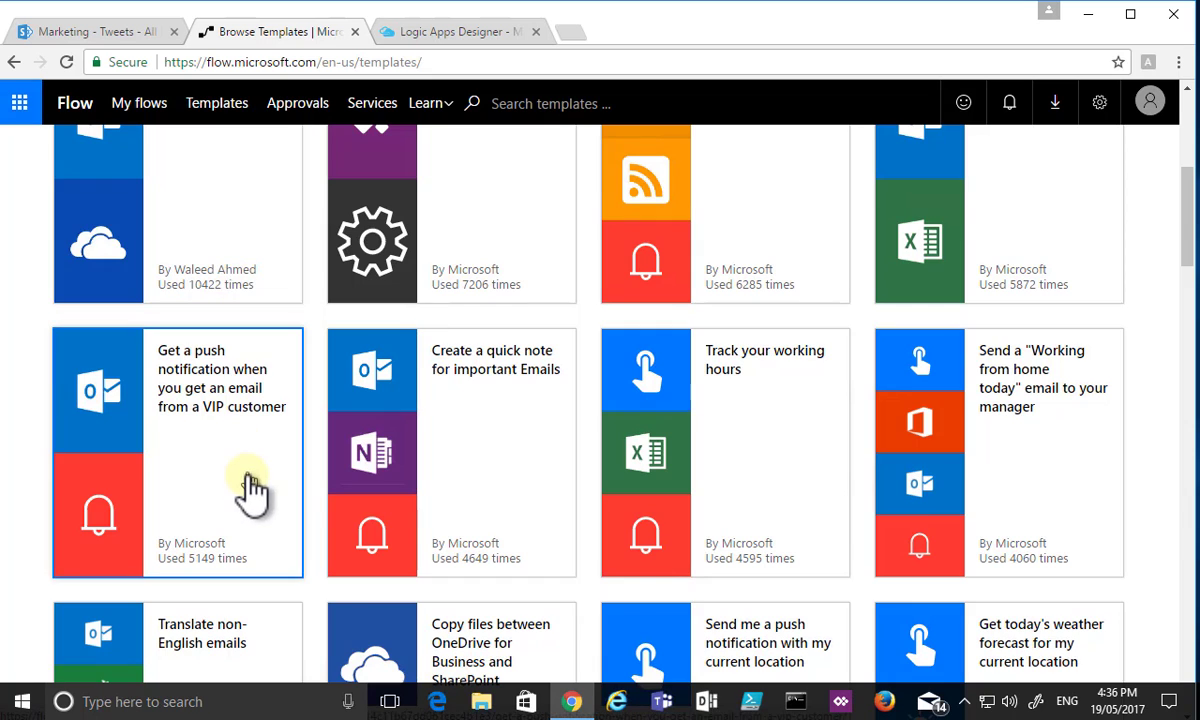
scroll(252, 490, "down", 5)
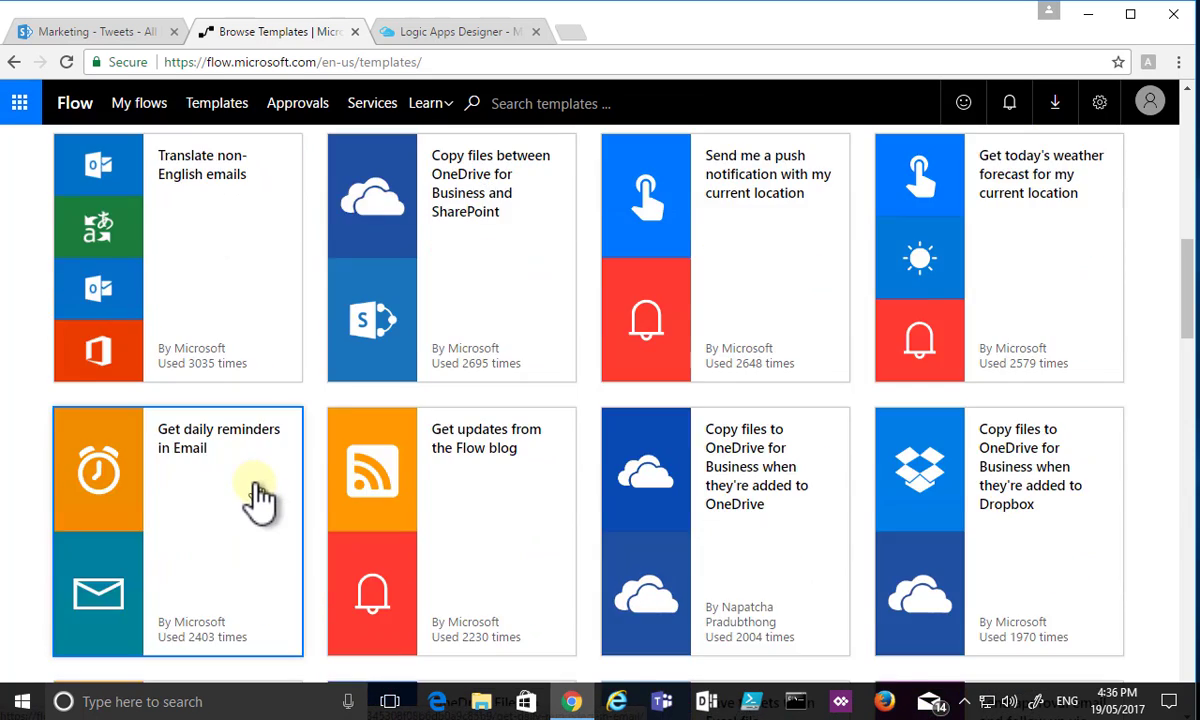
scroll(258, 495, "up", 5)
scroll(258, 495, "up", 5)
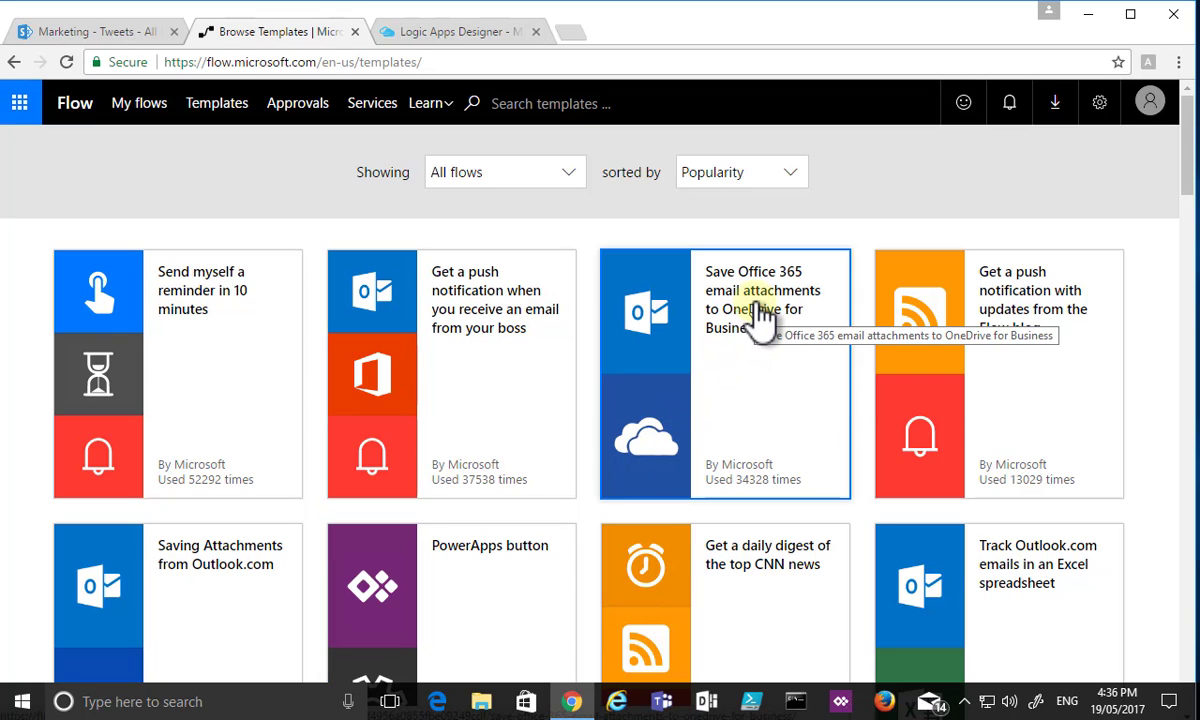
Create a flow from the "Save Office 365 email attachments to OneDrive for Business" template using the connected accounts
left_click(742, 372)
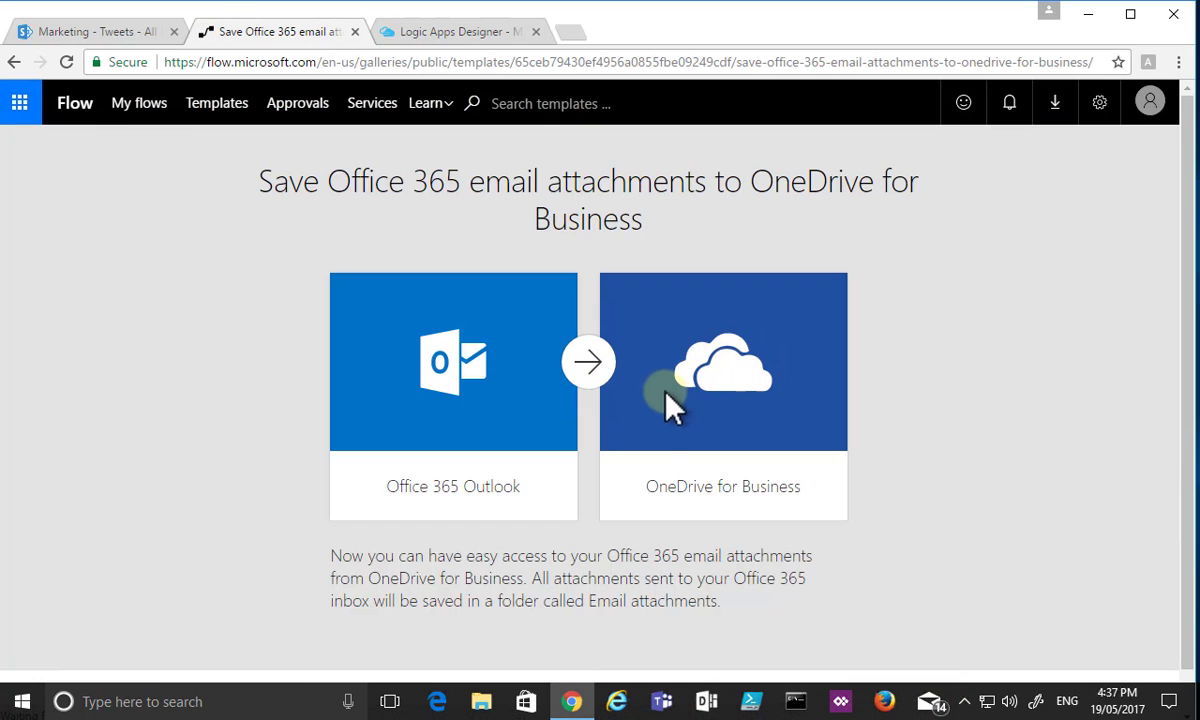
scroll(614, 448, "down", 2)
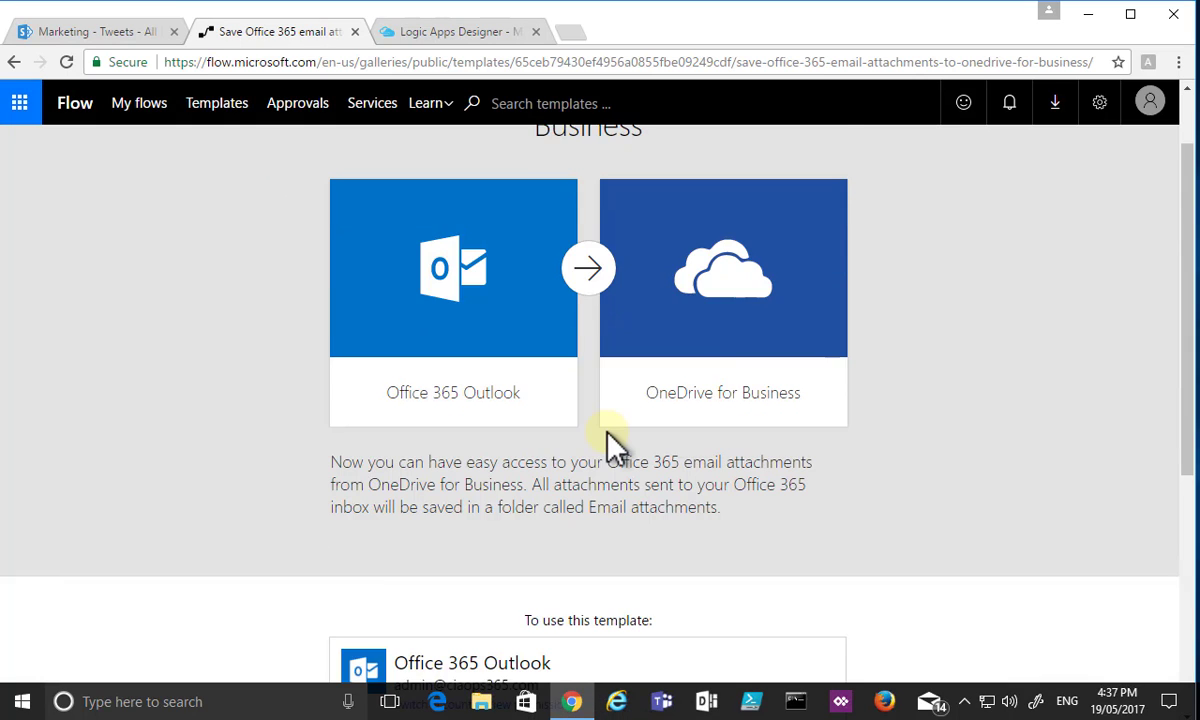
scroll(614, 445, "down", 4)
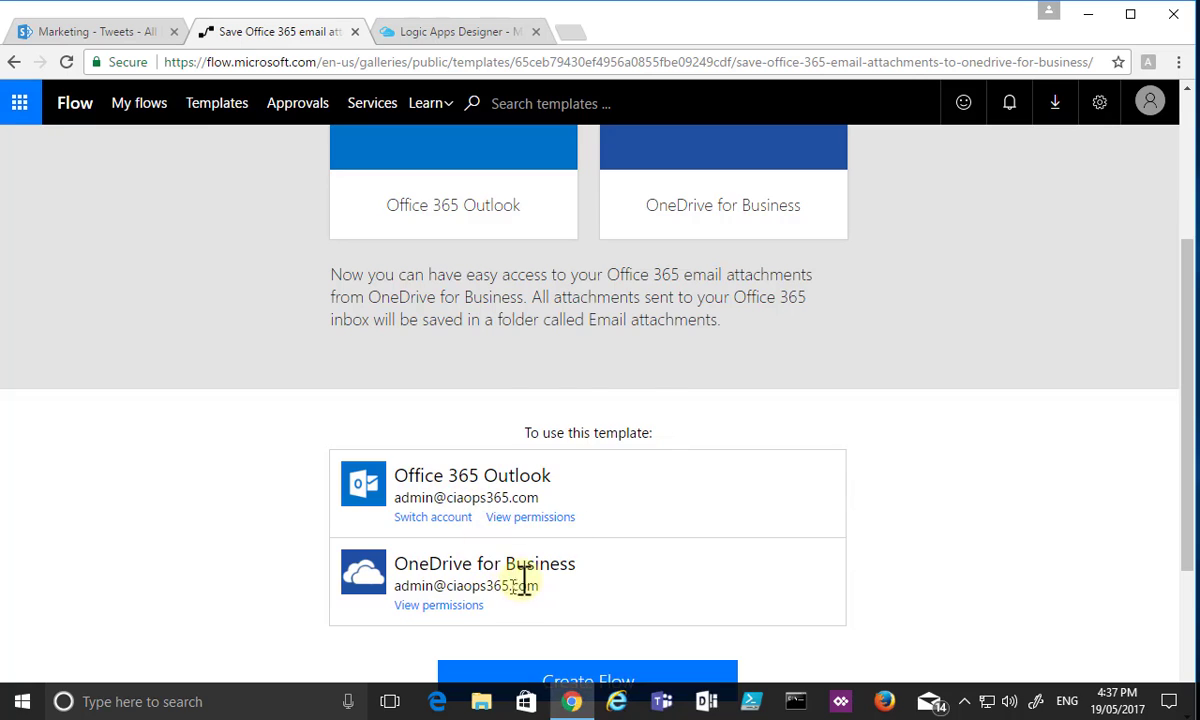
scroll(606, 576, "down", 2)
left_click(600, 598)
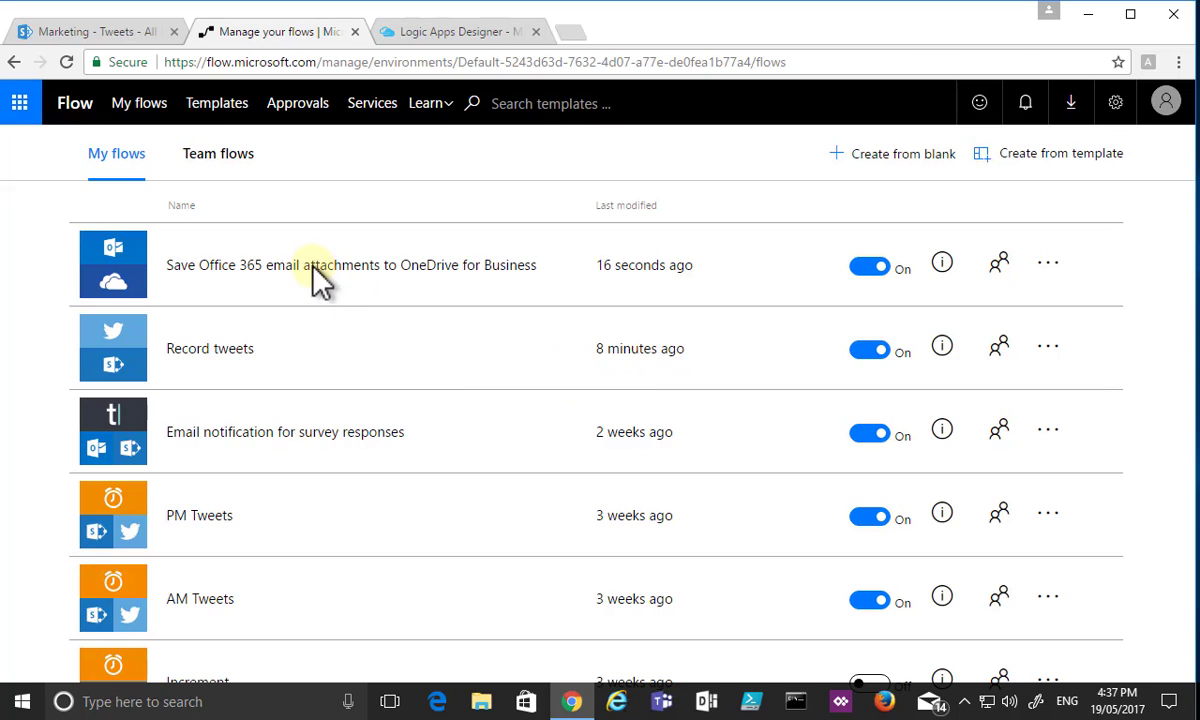
Open the email attachments flow, examine its On new email, Apply to each and Create file settings, and close it without changes
left_click(312, 268)
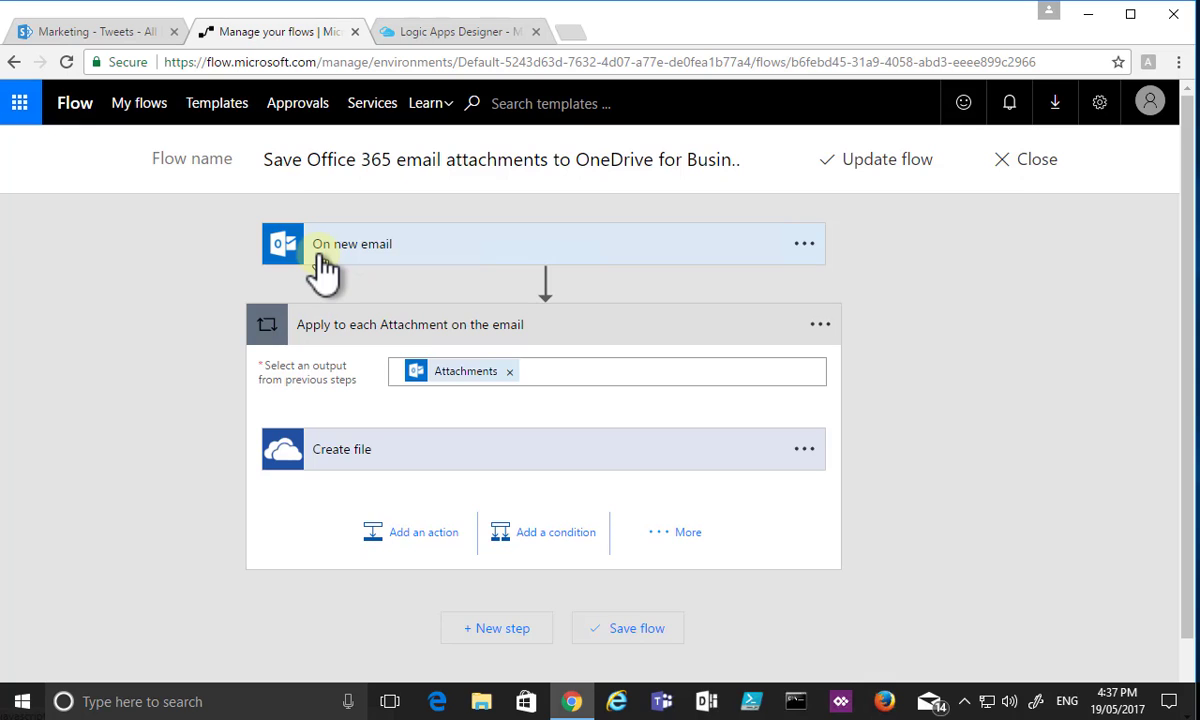
left_click(418, 250)
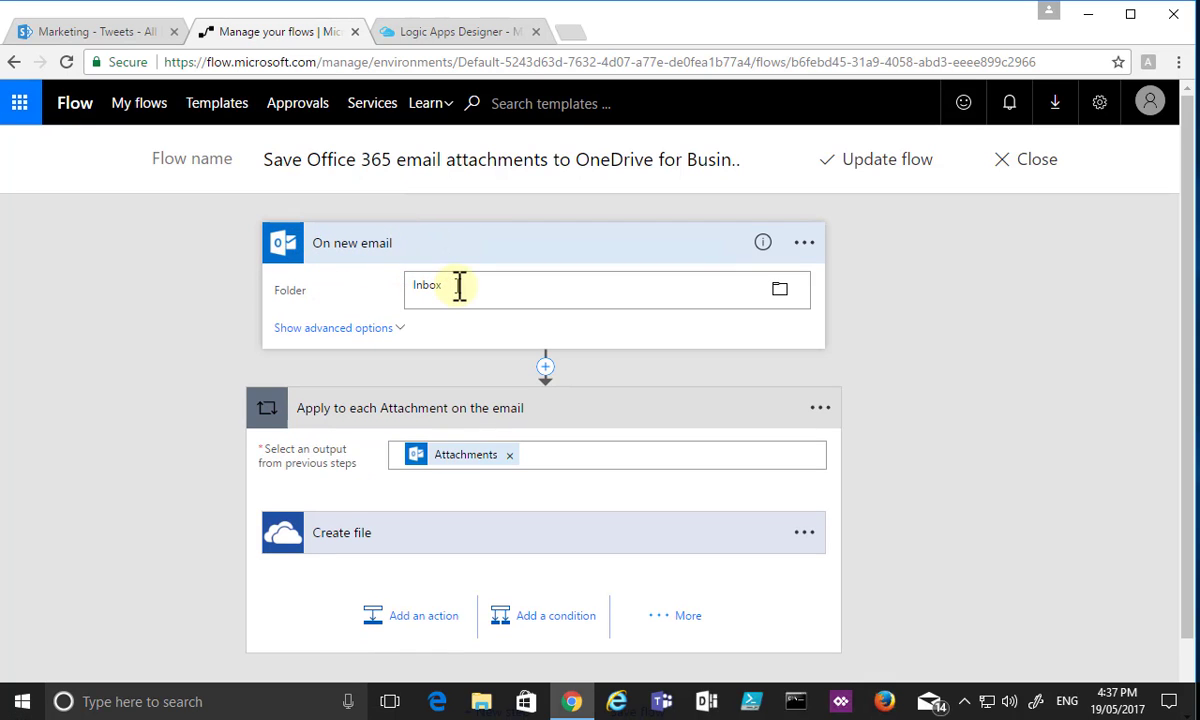
scroll(1000, 420, "down", 1)
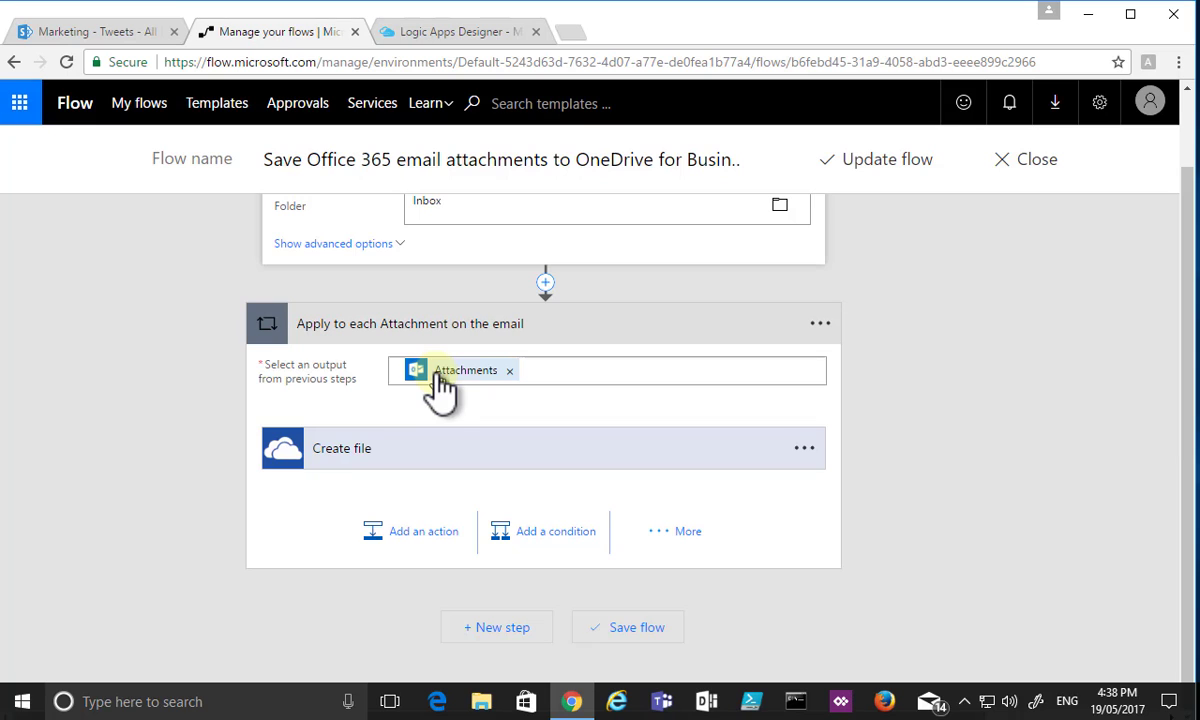
left_click(540, 371)
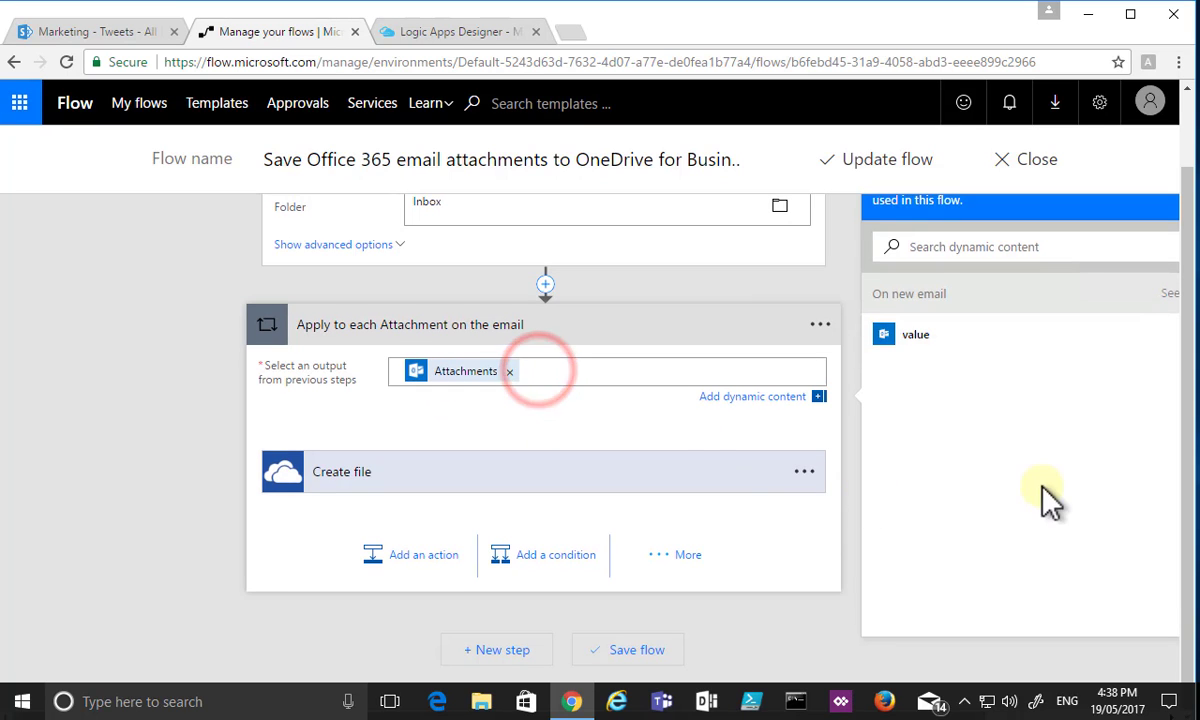
left_click(366, 486)
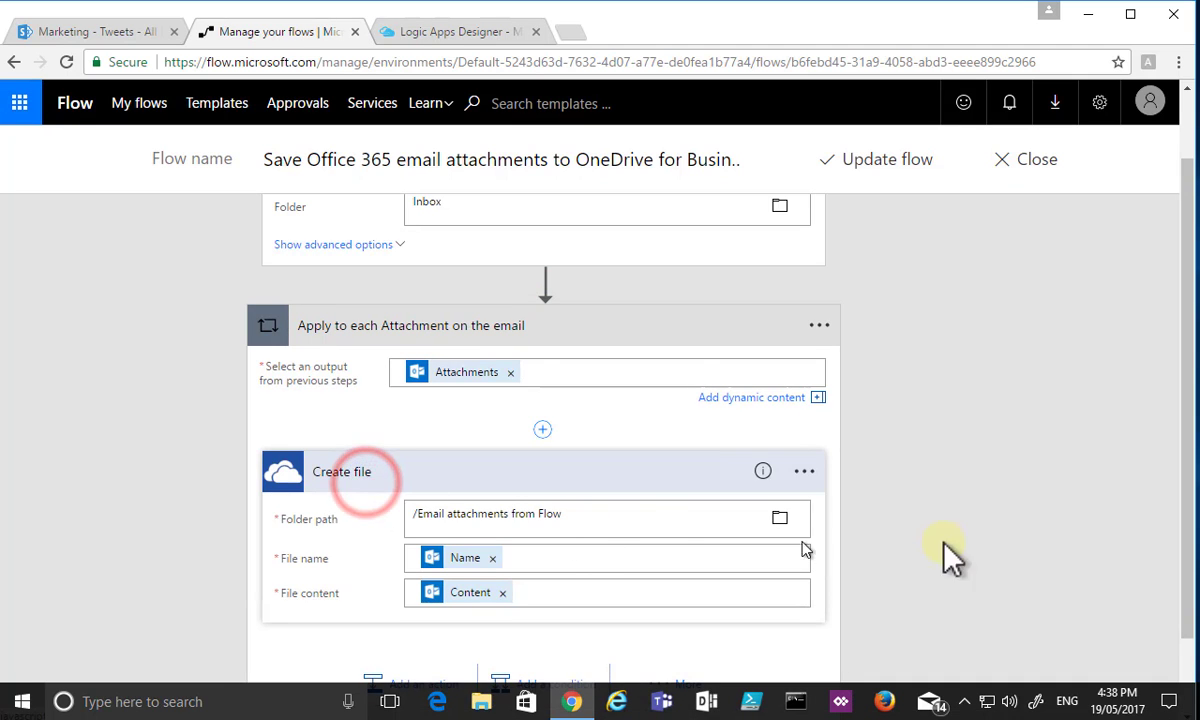
scroll(1012, 524, "down", 1)
scroll(1008, 526, "up", 1)
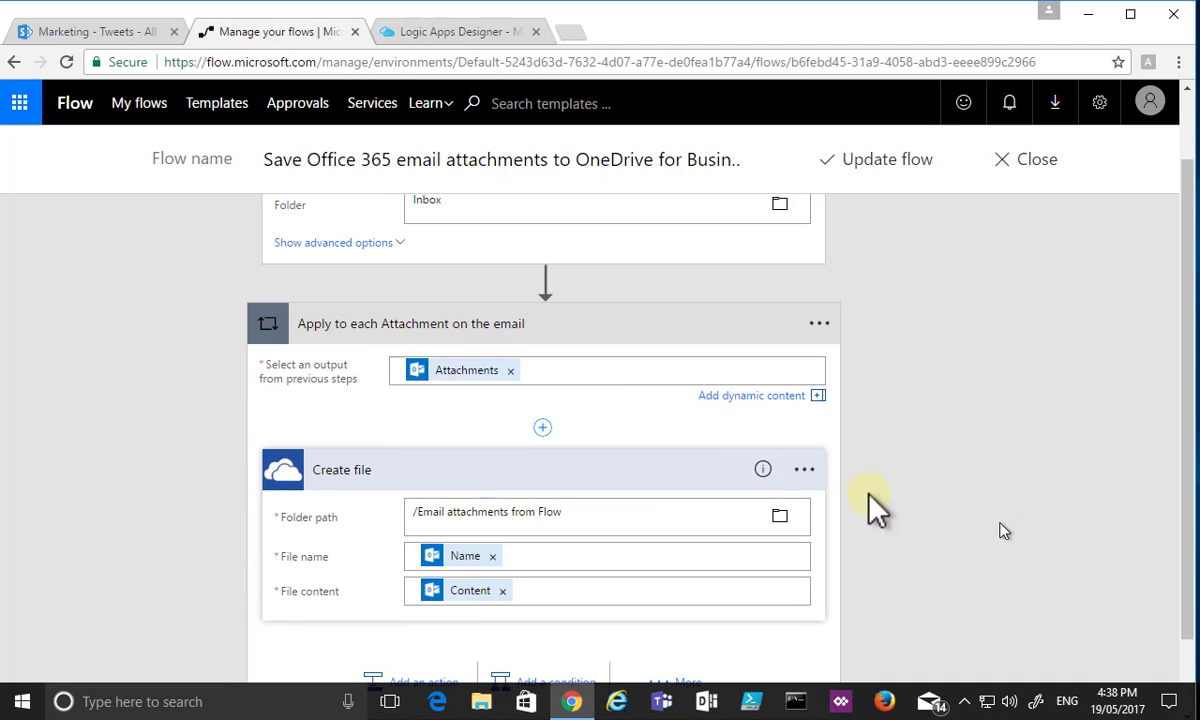
left_click(580, 327)
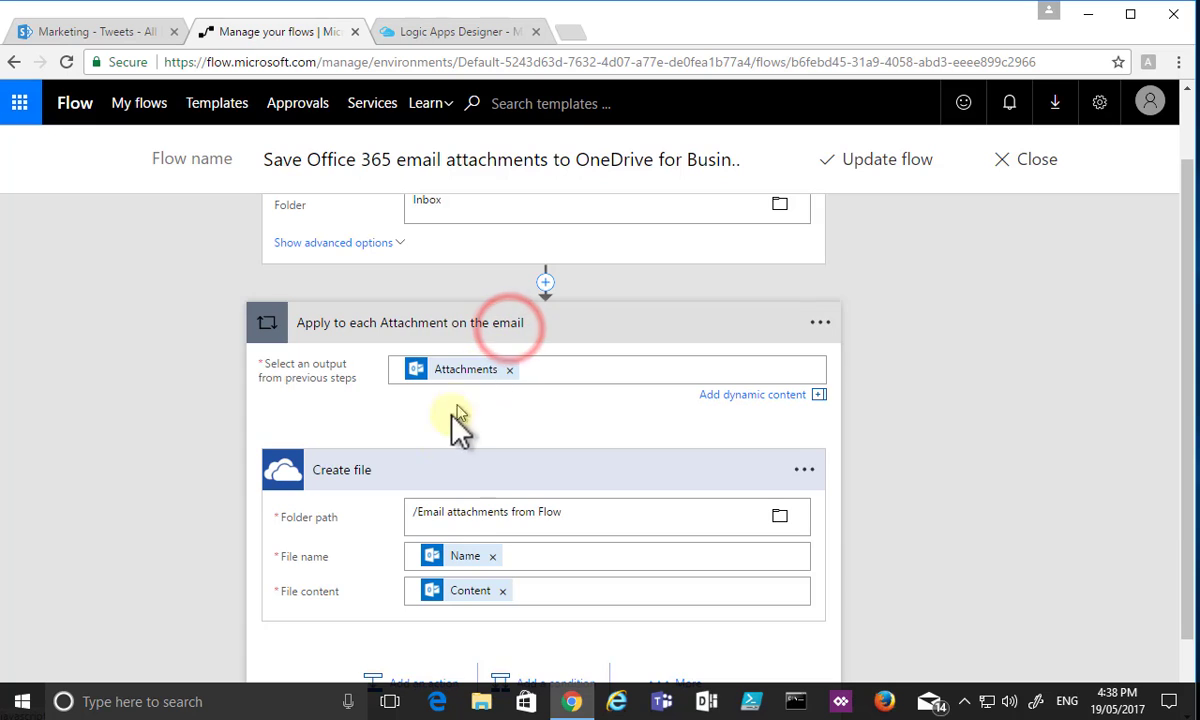
scroll(455, 470, "down", 1)
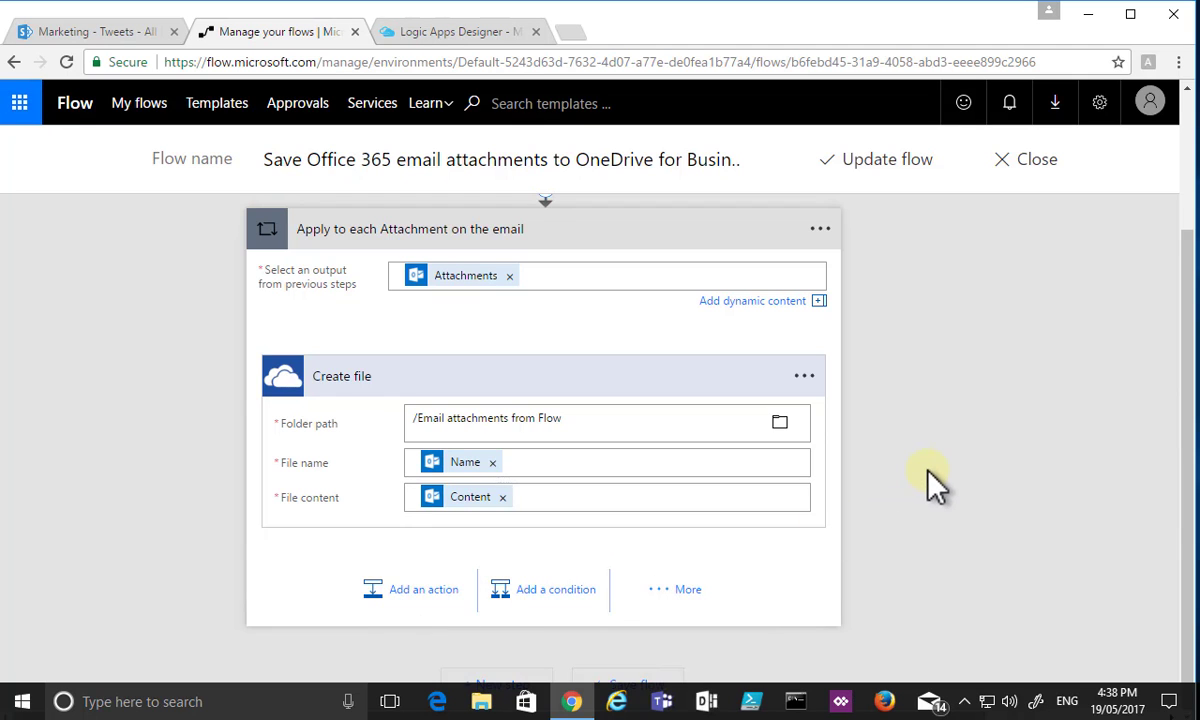
scroll(935, 485, "up", 2)
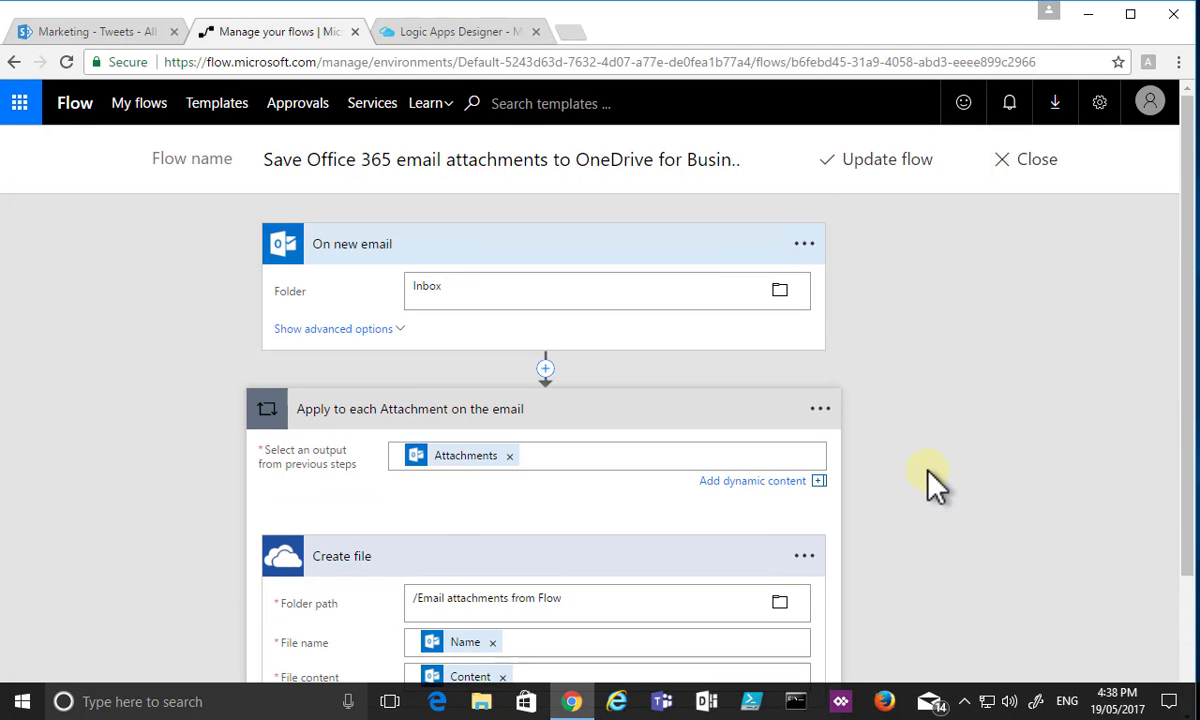
left_click(1005, 160)
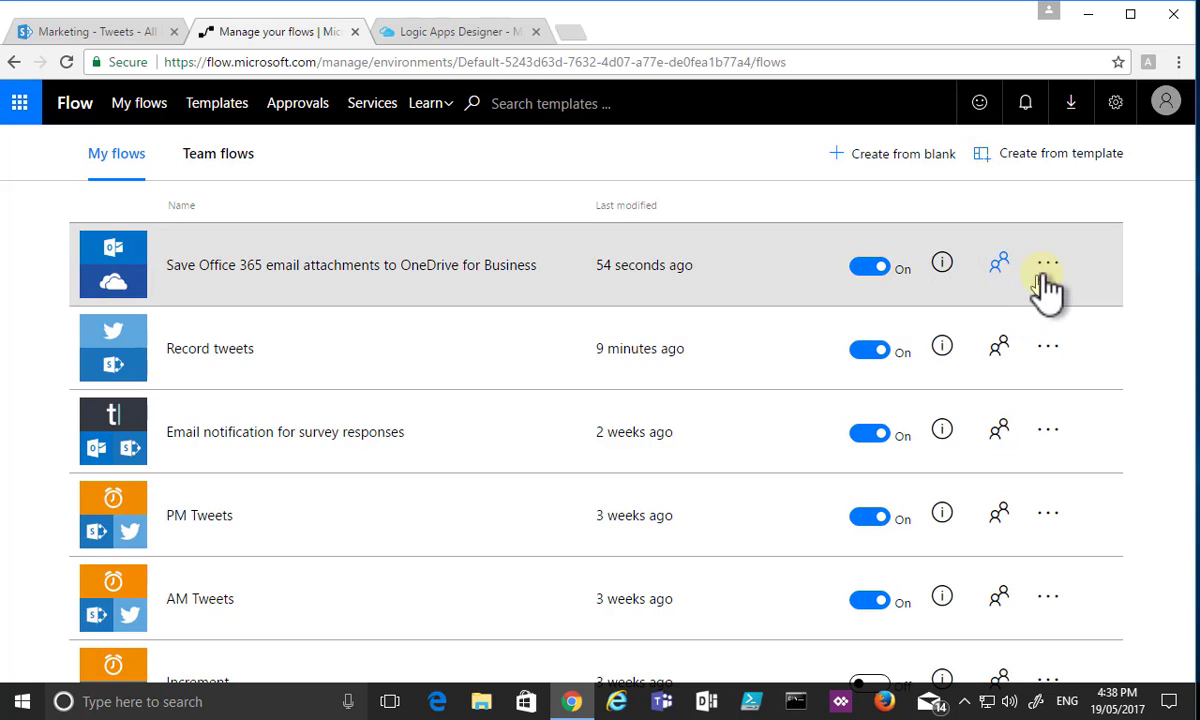
Delete the "Save Office 365 email attachments to OneDrive for Business" flow and confirm the deletion
left_click(1050, 268)
left_click(965, 300)
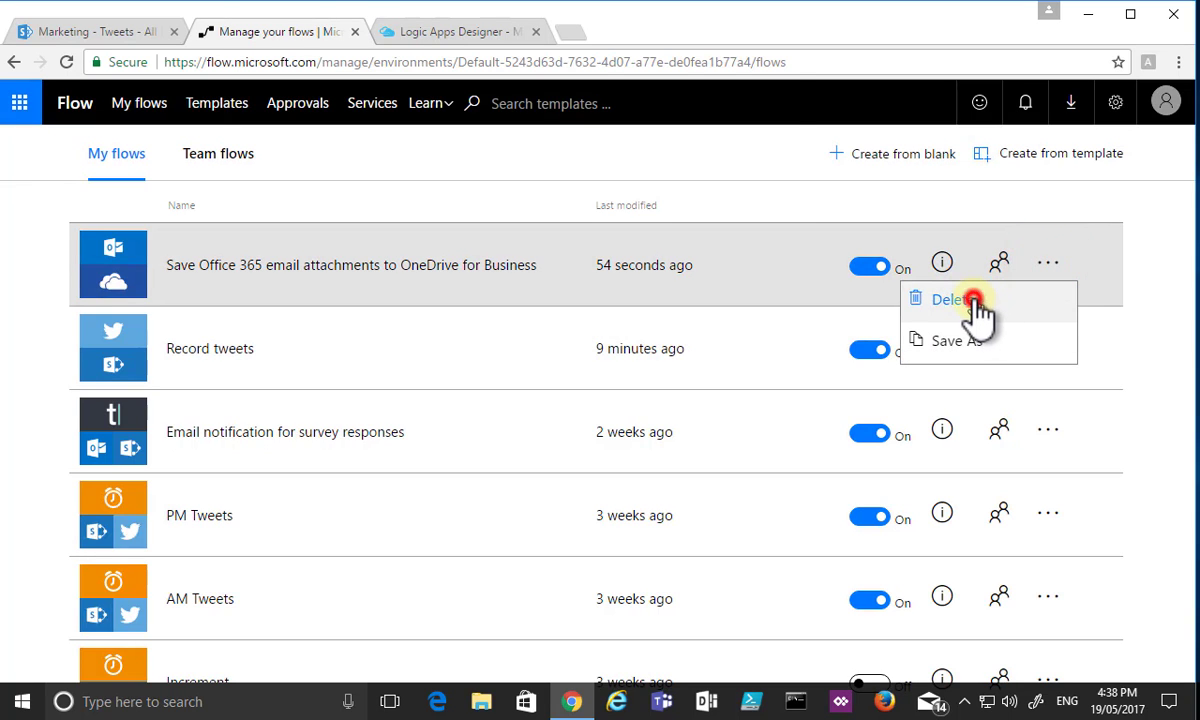
left_click(675, 185)
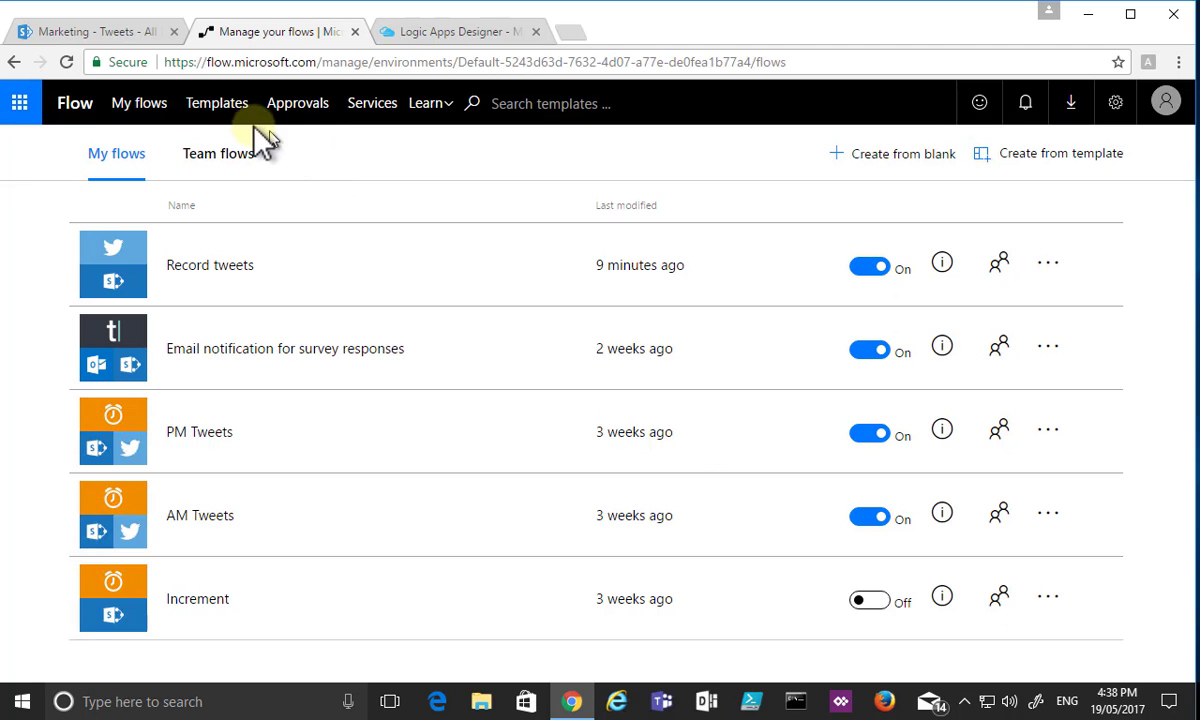
Browse the flow templates and filter them to the Productivity category
left_click(226, 112)
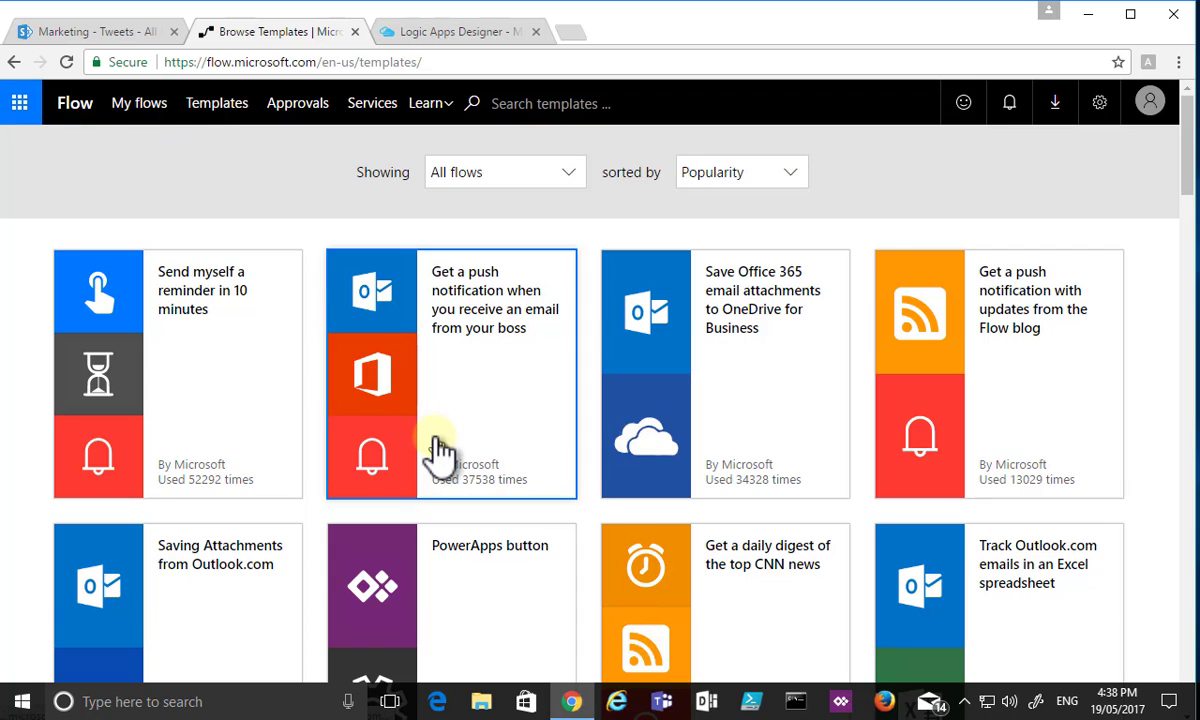
scroll(442, 452, "down", 4)
scroll(442, 452, "down", 5)
scroll(442, 452, "up", 8)
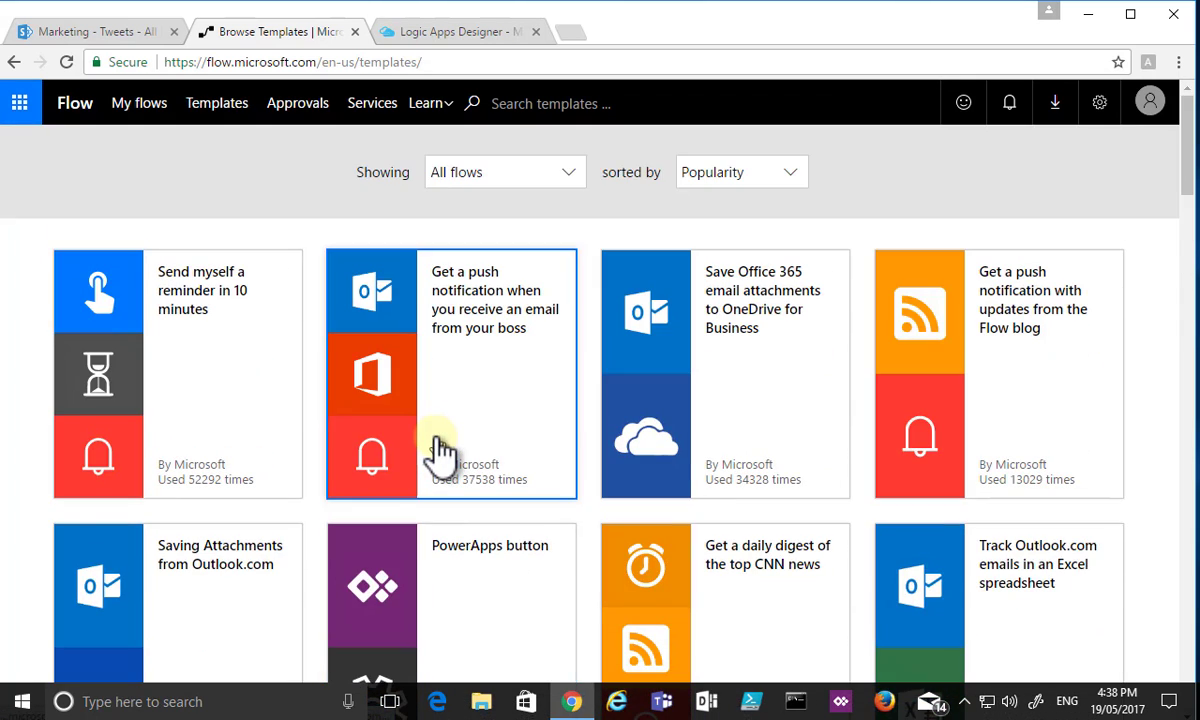
left_click(569, 174)
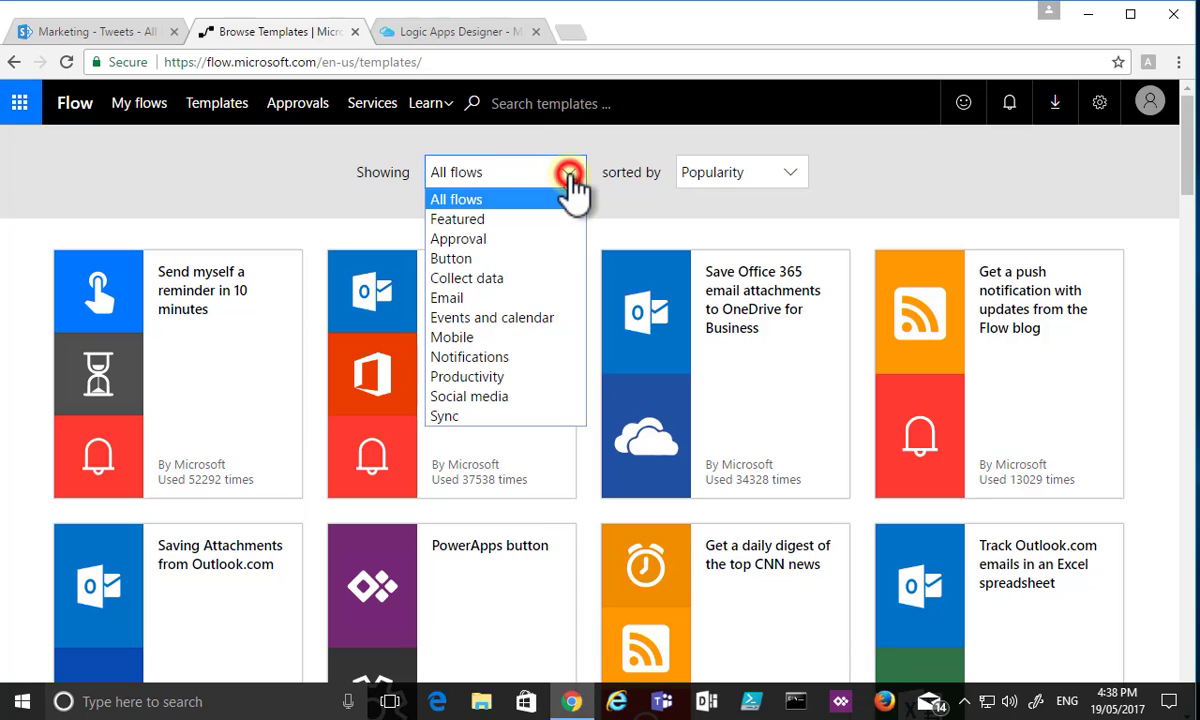
left_click(503, 382)
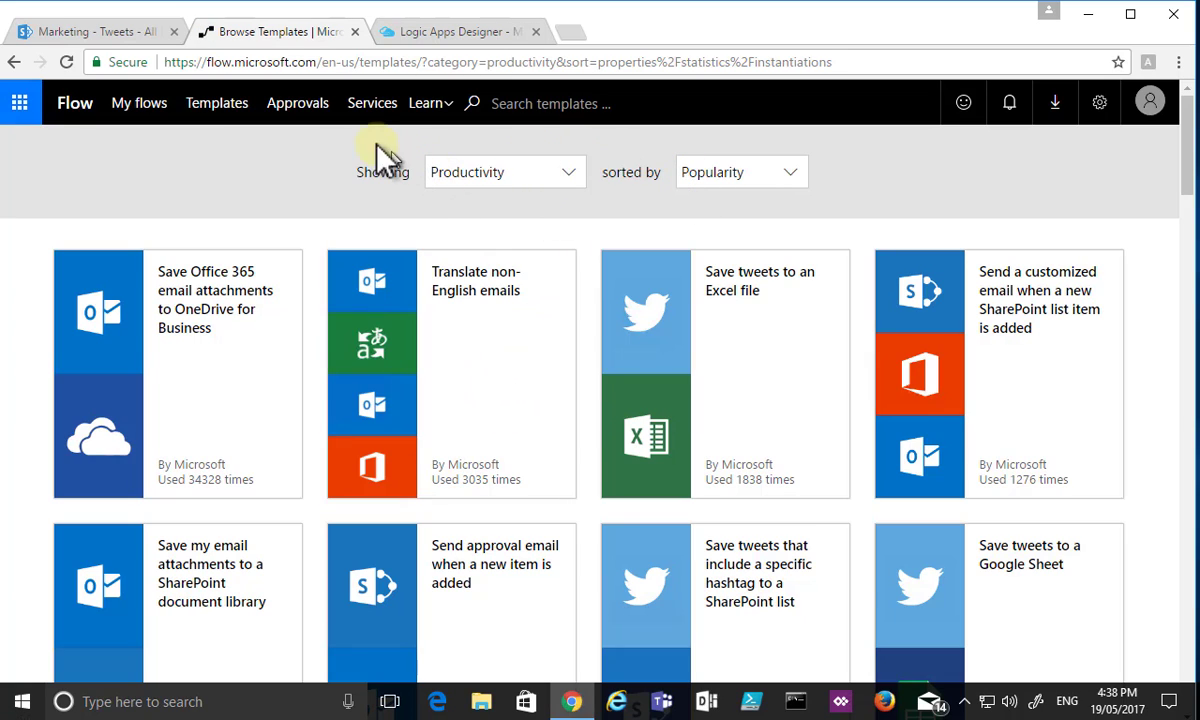
Examine the full list of supported services, including the ones marked Premium, and return to the list of own flows
left_click(384, 106)
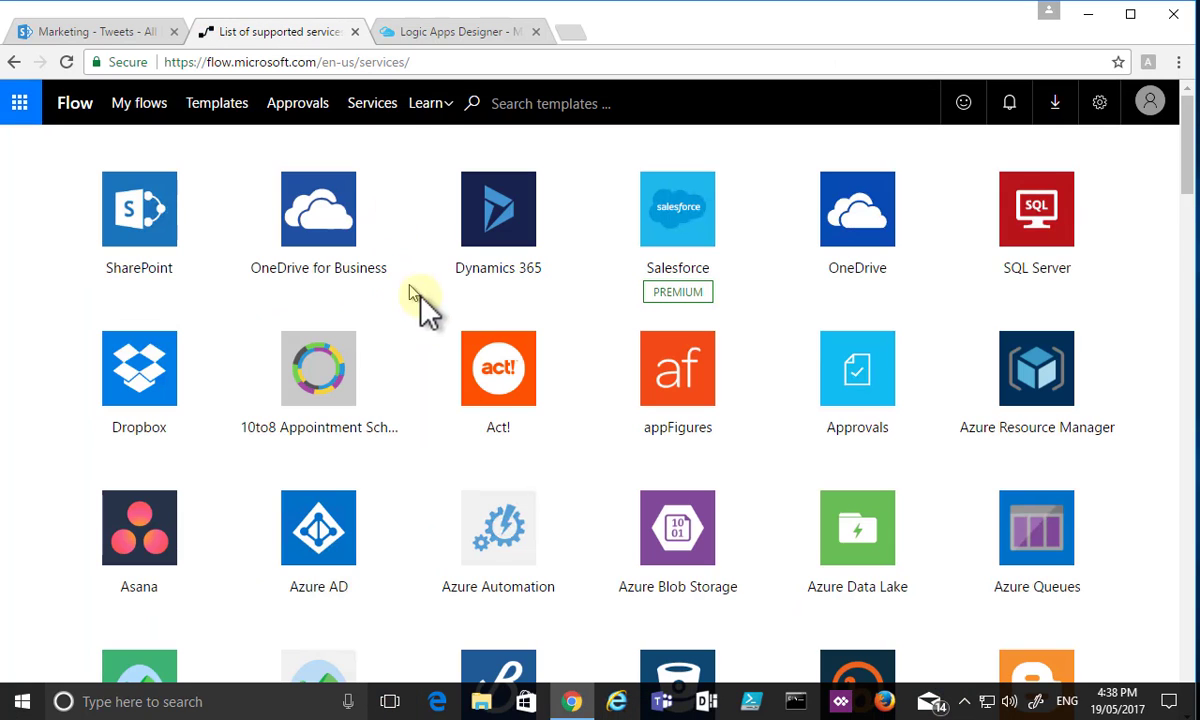
scroll(490, 528, "down", 1)
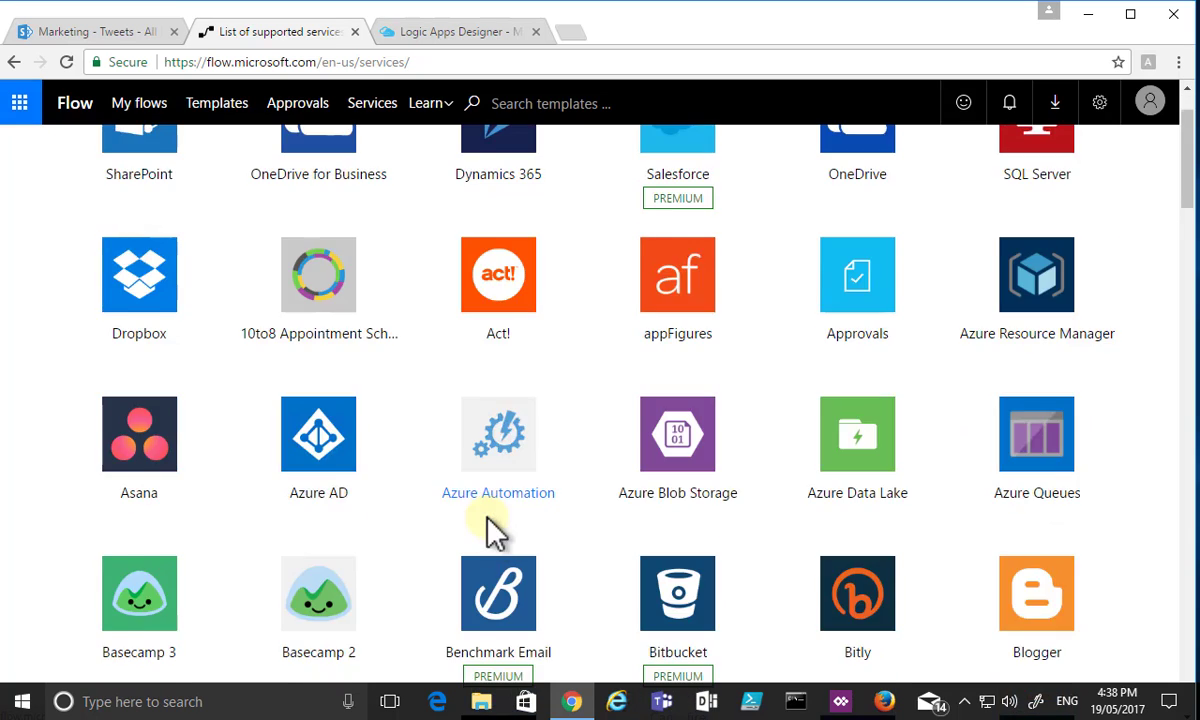
scroll(492, 530, "down", 3)
scroll(492, 532, "down", 1)
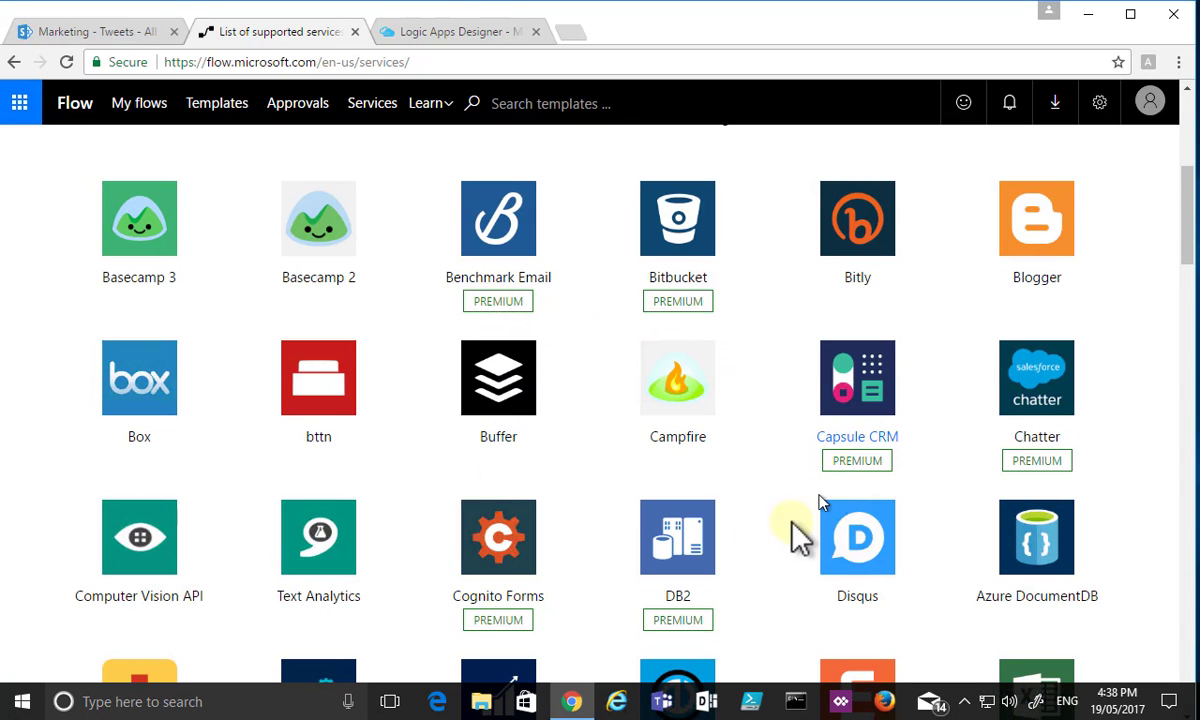
scroll(716, 565, "down", 2)
scroll(716, 565, "down", 4)
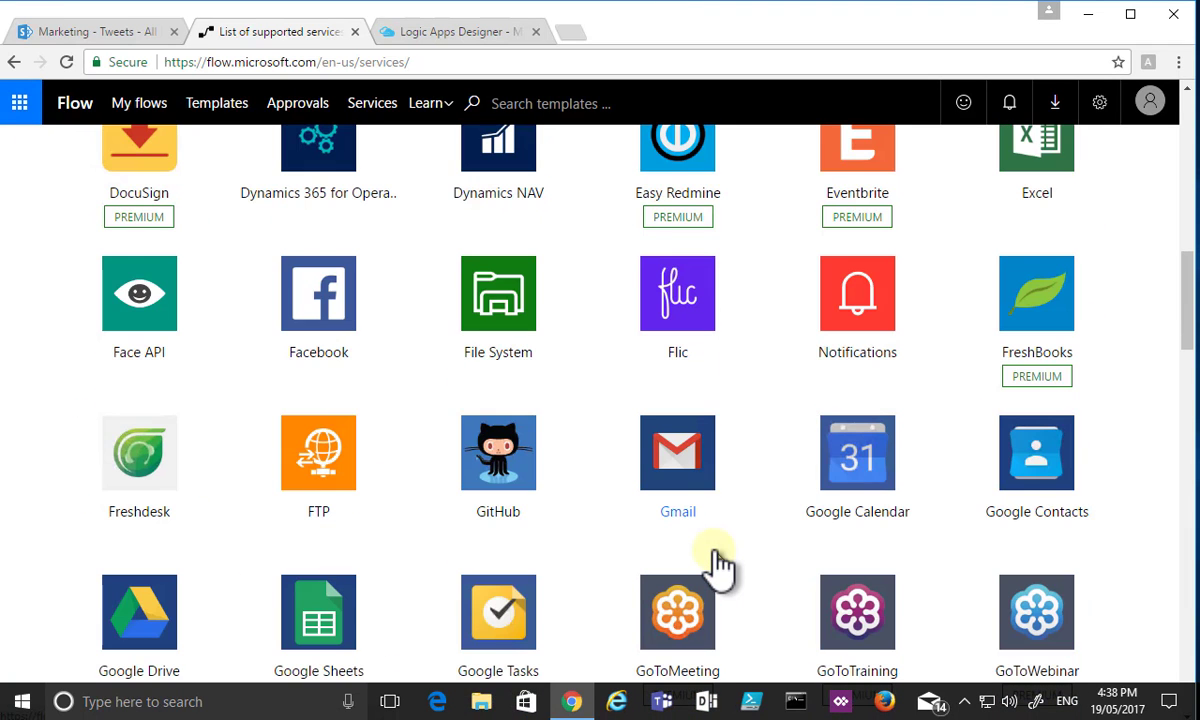
scroll(716, 565, "down", 2)
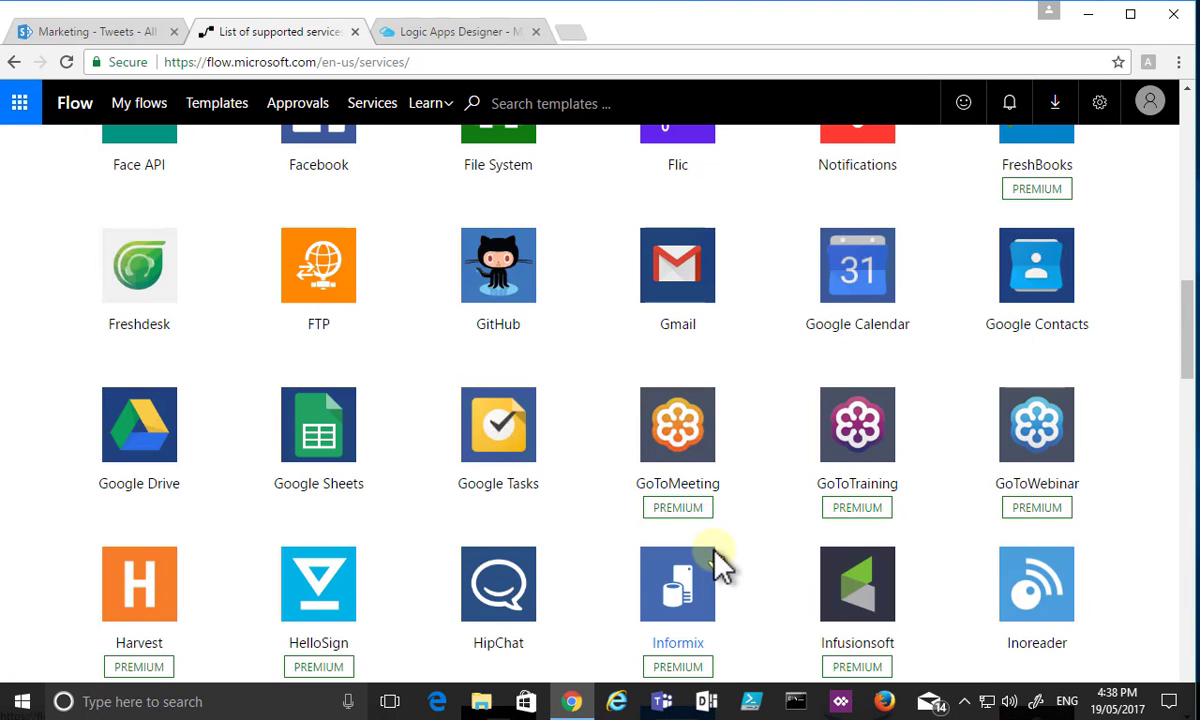
scroll(716, 565, "down", 2)
scroll(716, 565, "down", 1)
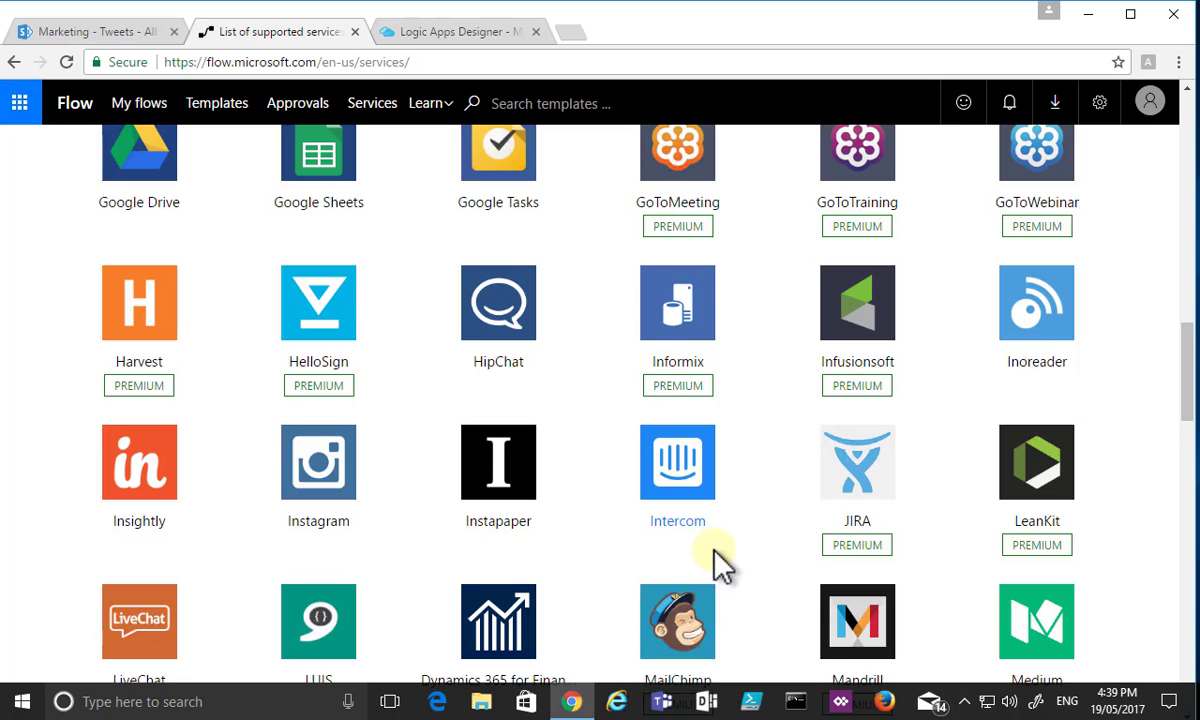
scroll(716, 565, "down", 3)
scroll(716, 560, "down", 5)
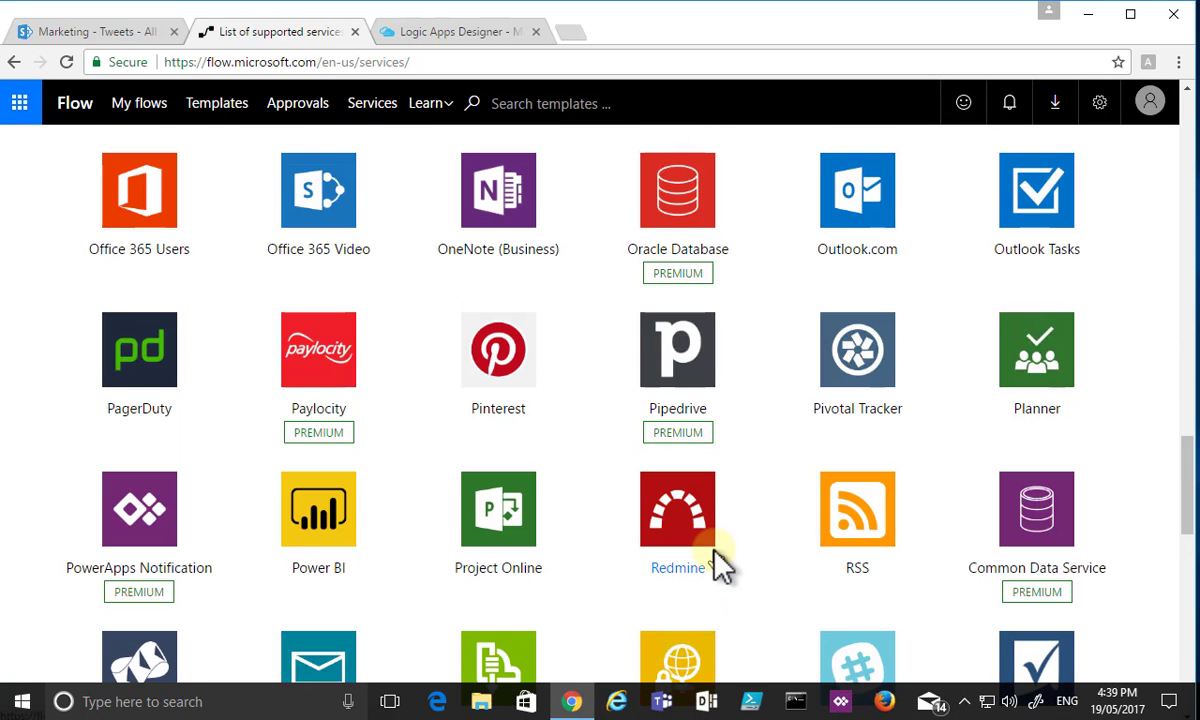
scroll(716, 560, "down", 1)
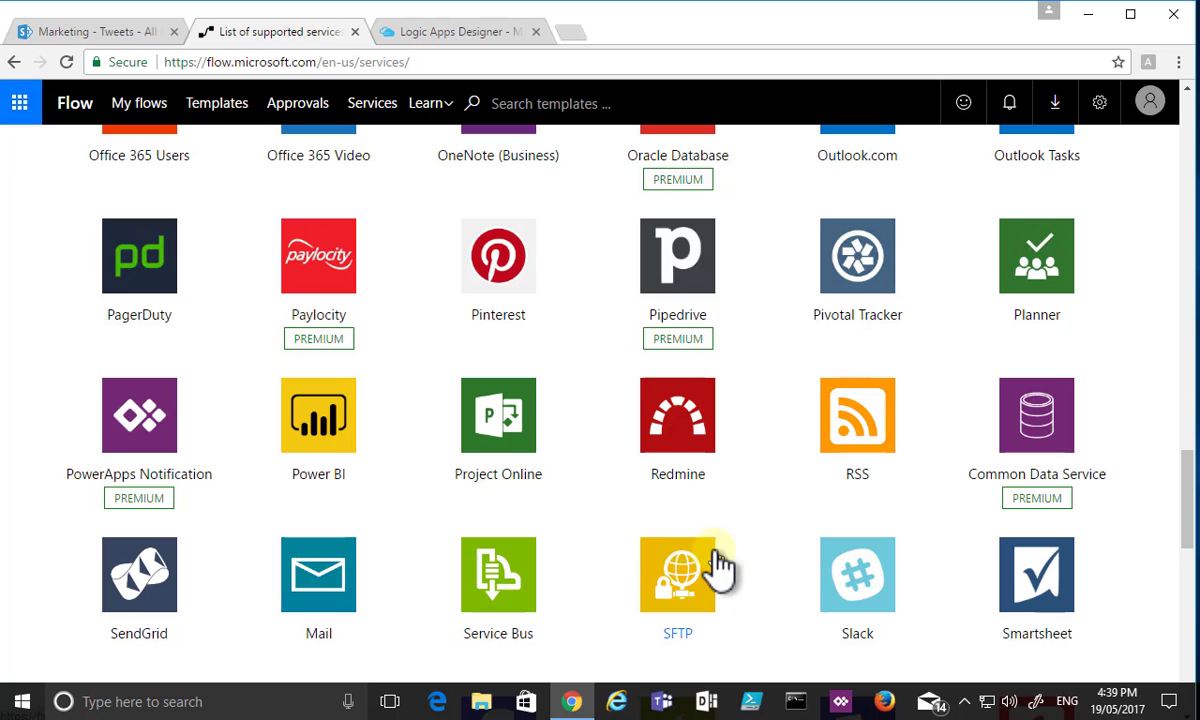
scroll(720, 565, "down", 1)
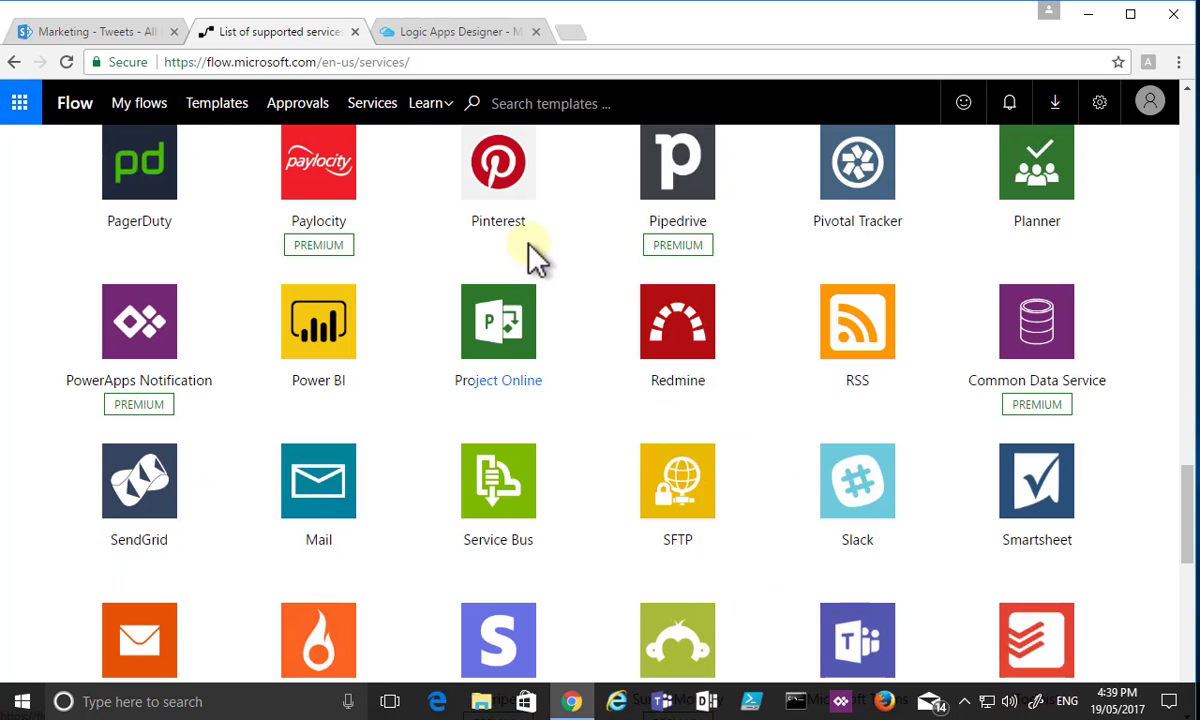
scroll(582, 480, "down", 3)
scroll(582, 480, "down", 1)
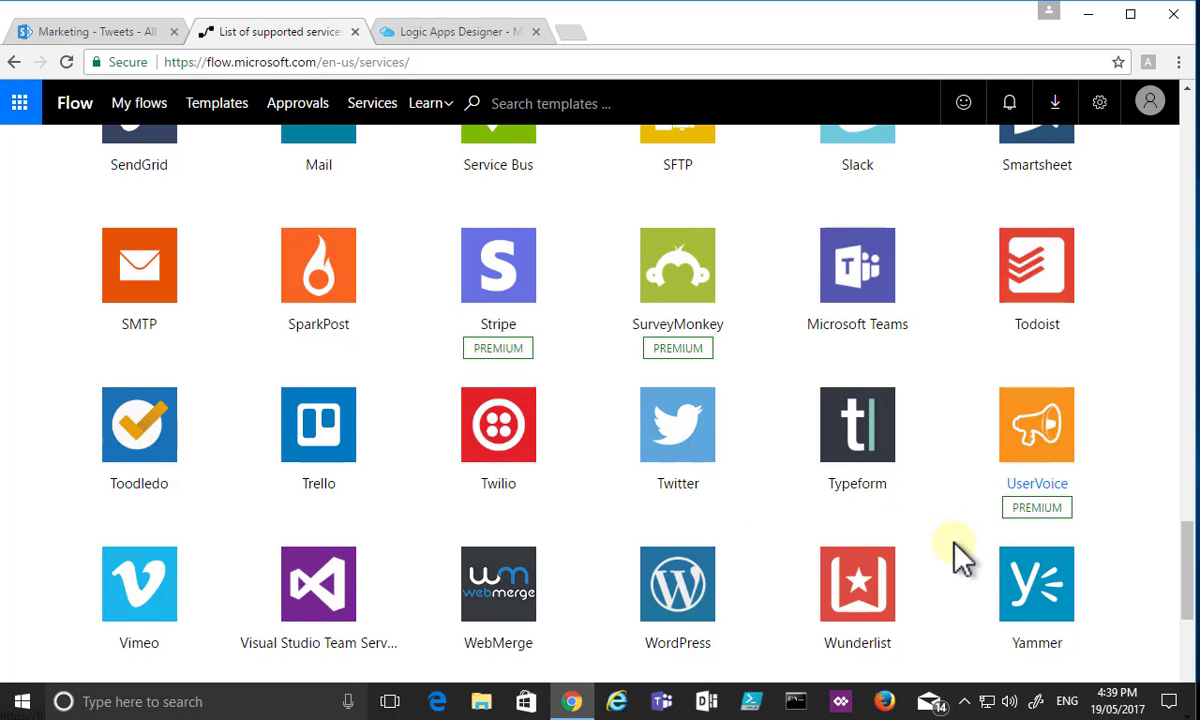
left_click_drag(1184, 578, 1000, 95)
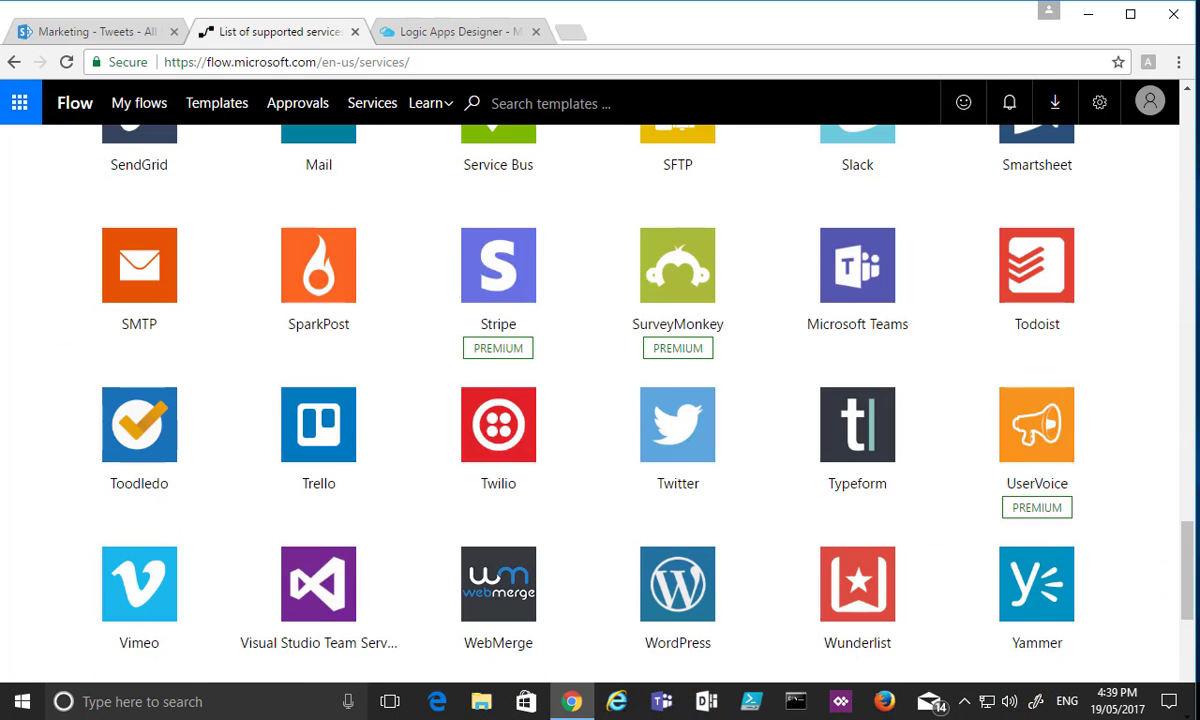
left_click(150, 106)
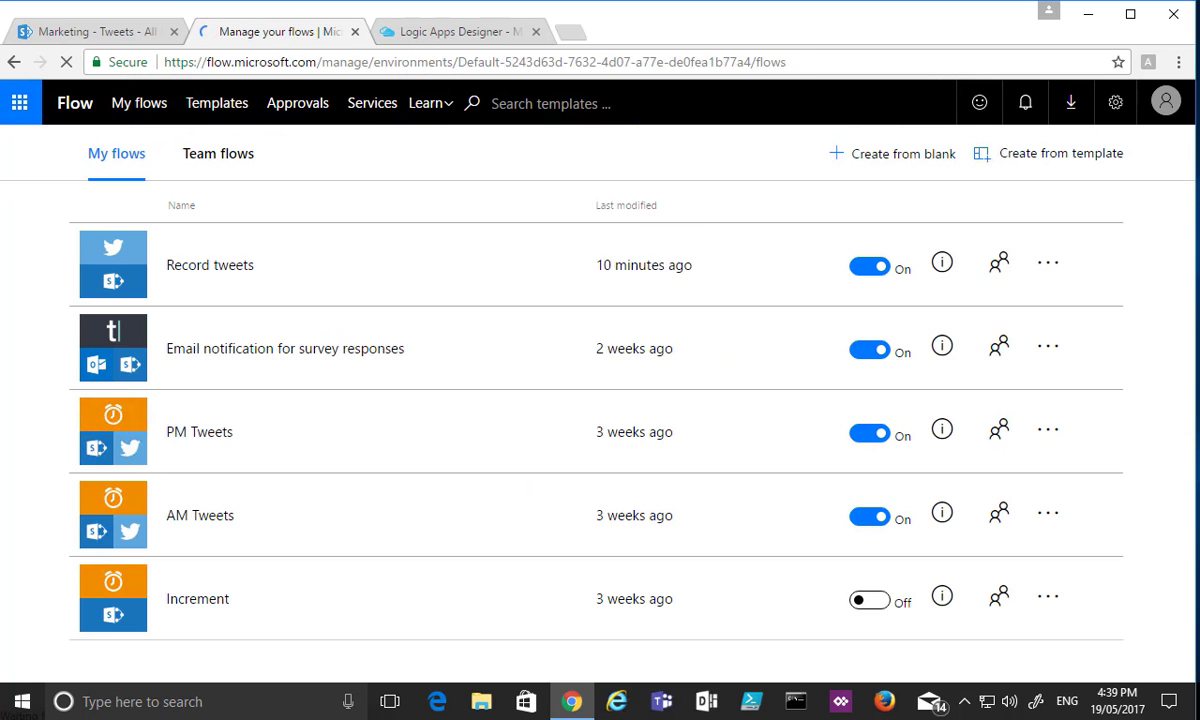
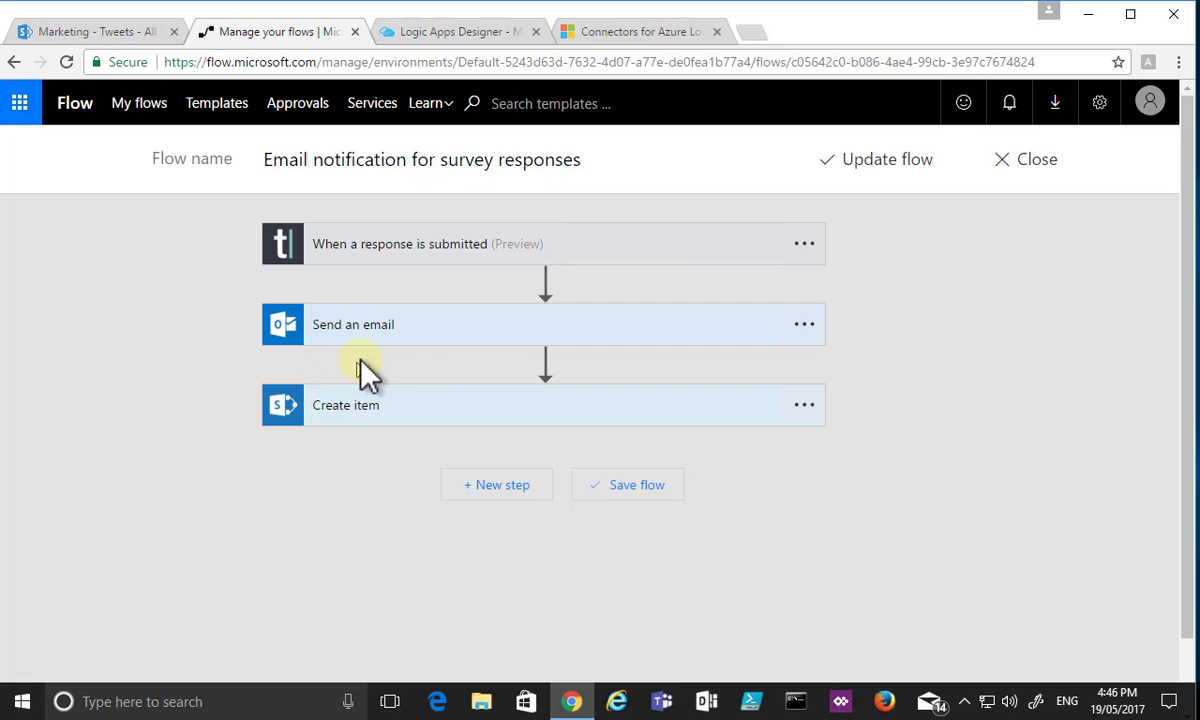
Examine the Send an email and Create item settings of the "Email notification for survey responses" flow, and close it without changes
left_click(428, 332)
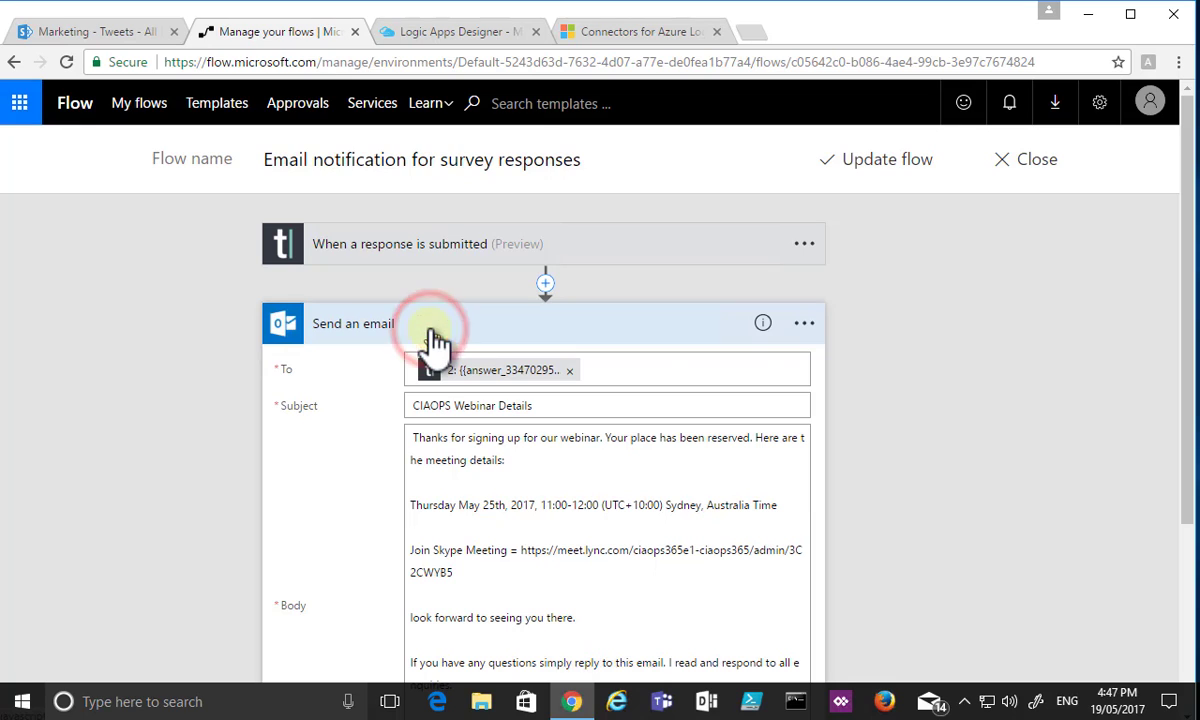
scroll(877, 448, "down", 1)
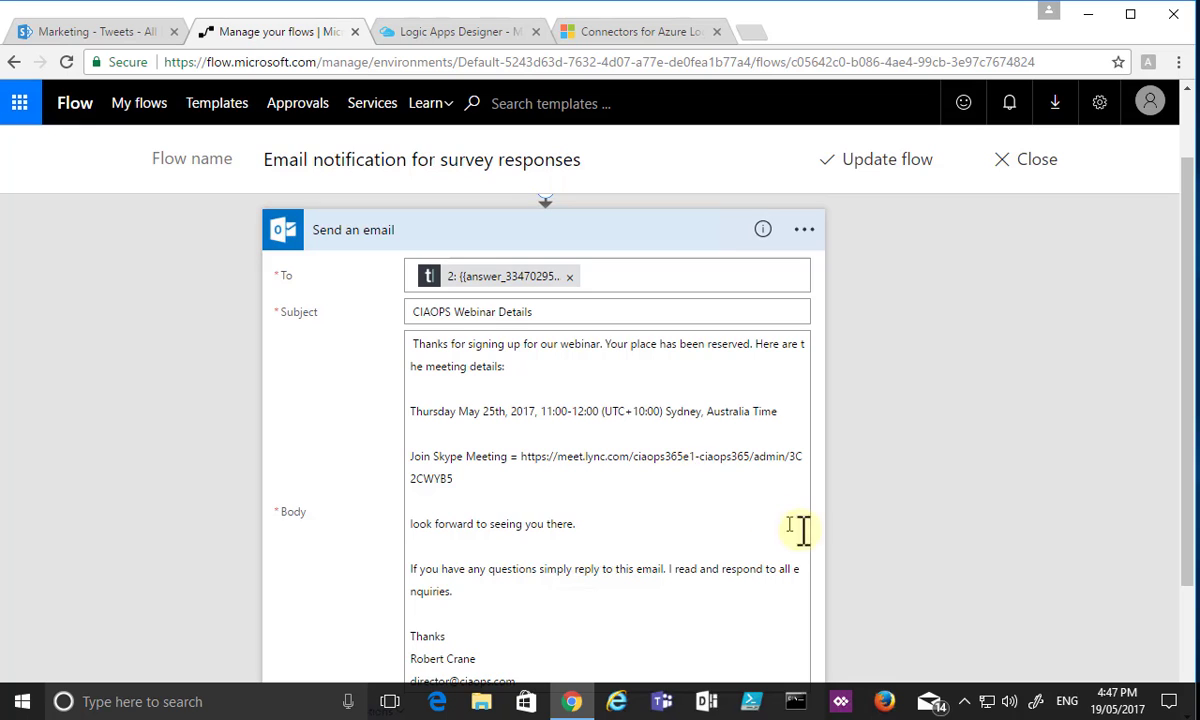
scroll(872, 533, "down", 2)
scroll(872, 533, "up", 2)
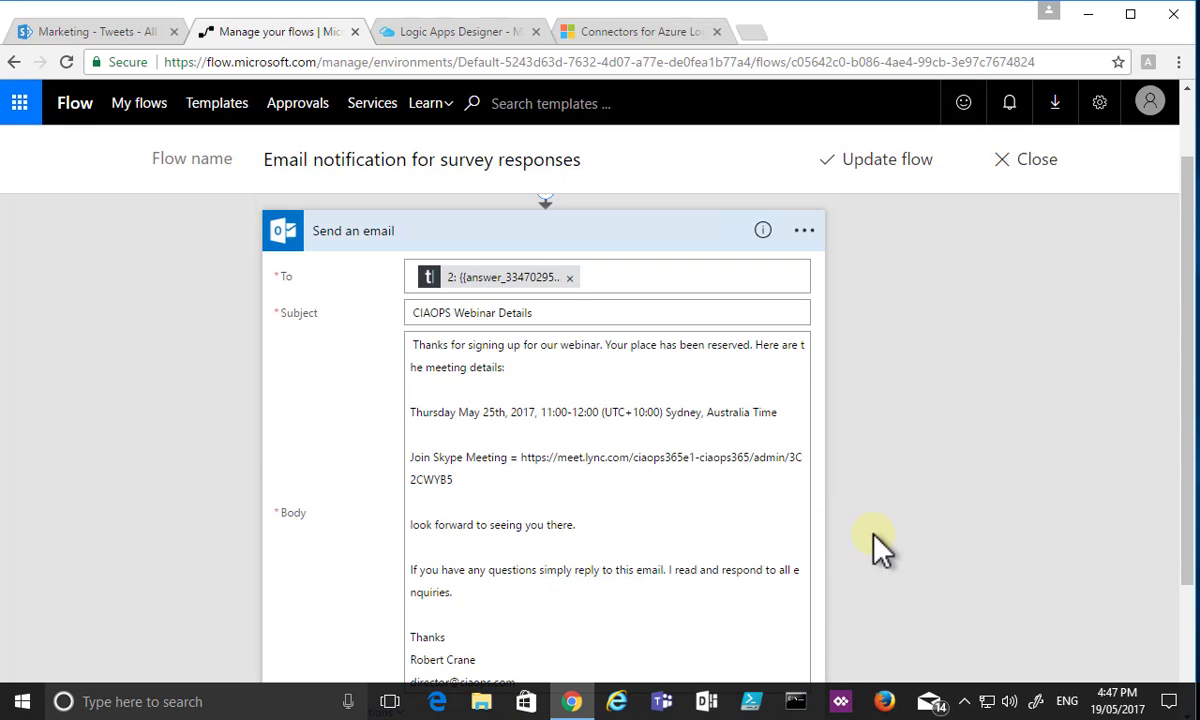
scroll(875, 545, "down", 2)
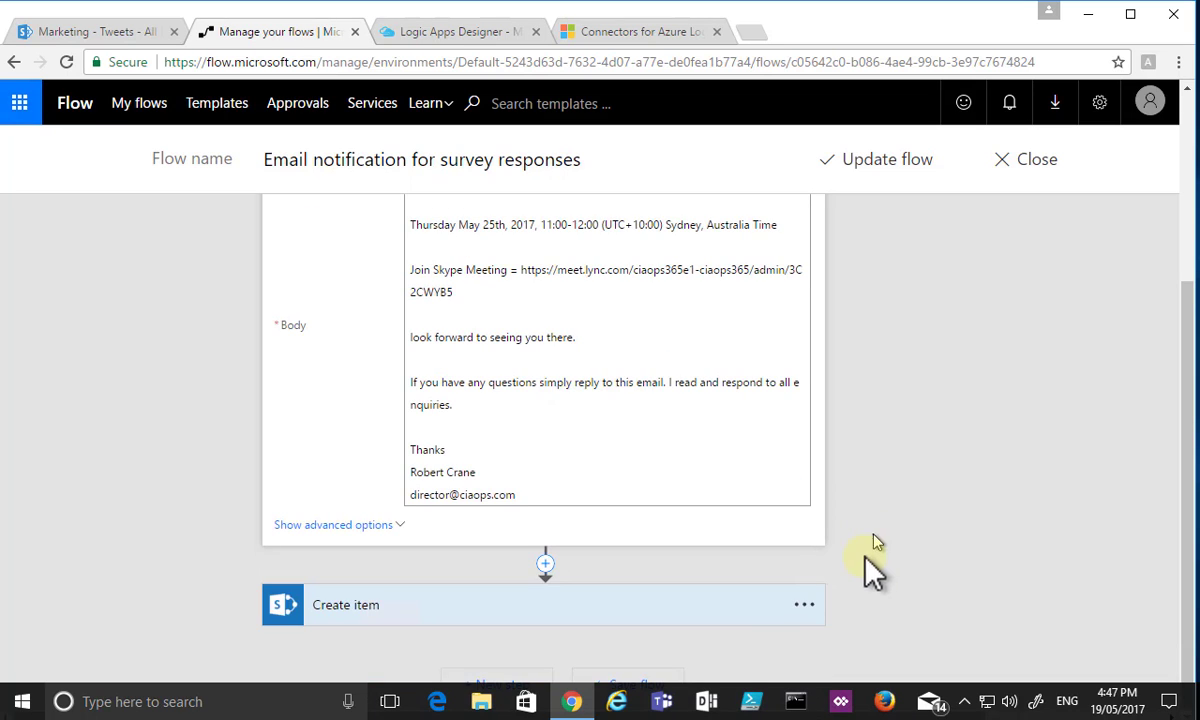
left_click(607, 610)
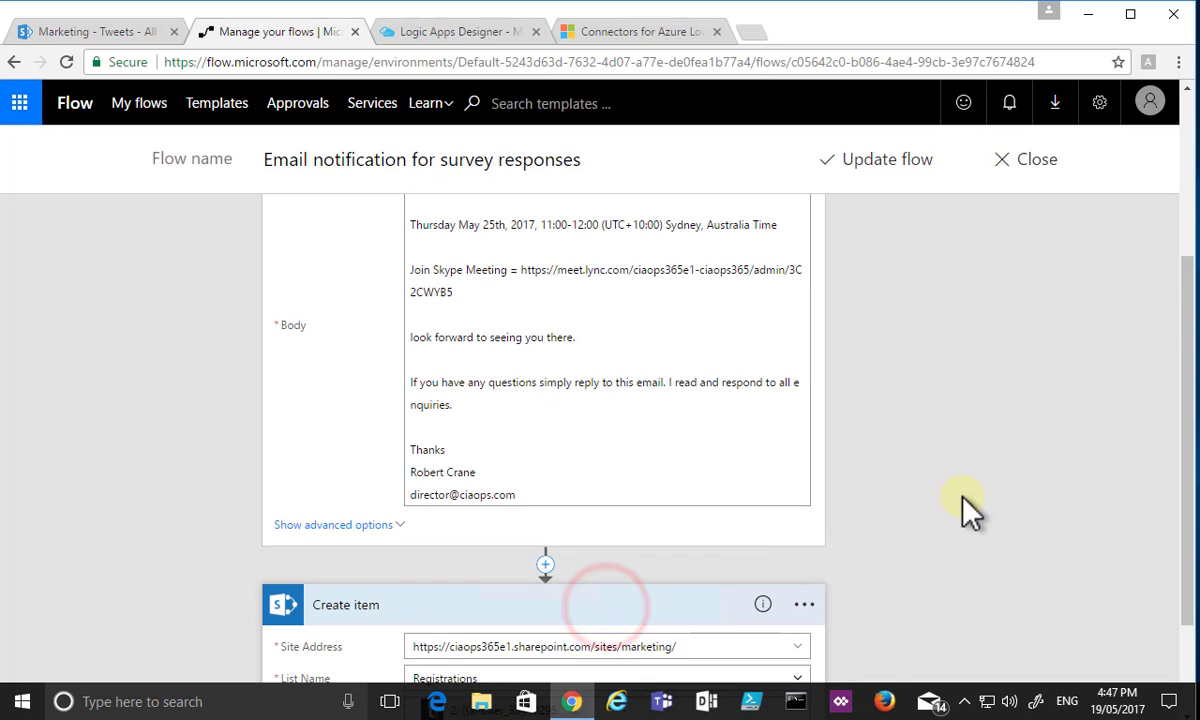
scroll(970, 512, "down", 1)
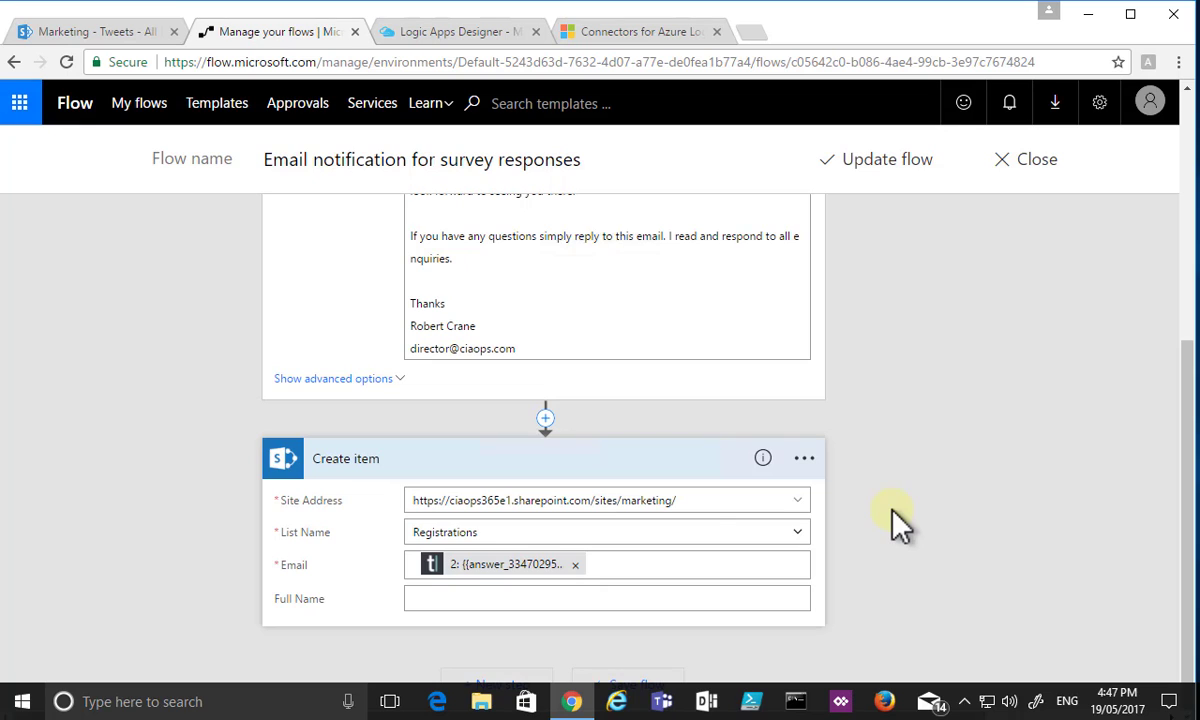
left_click(1002, 162)
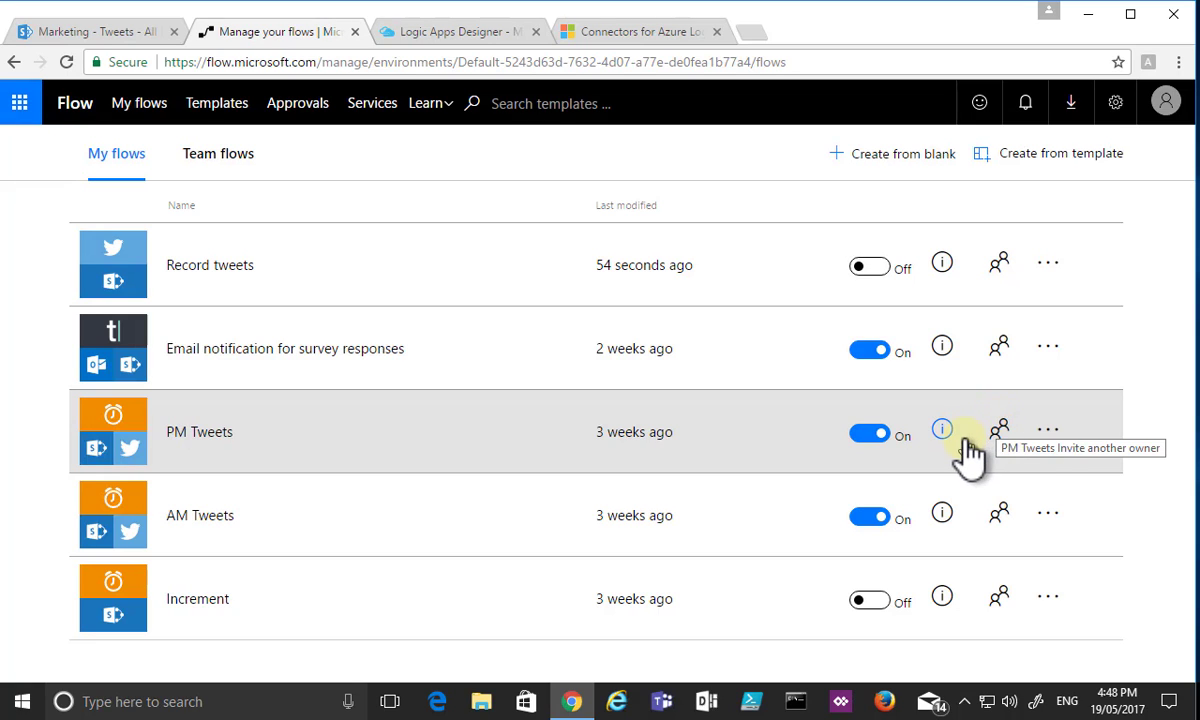
Open the AM Tweets flow and examine the site and list settings of its Get items action
left_click(730, 530)
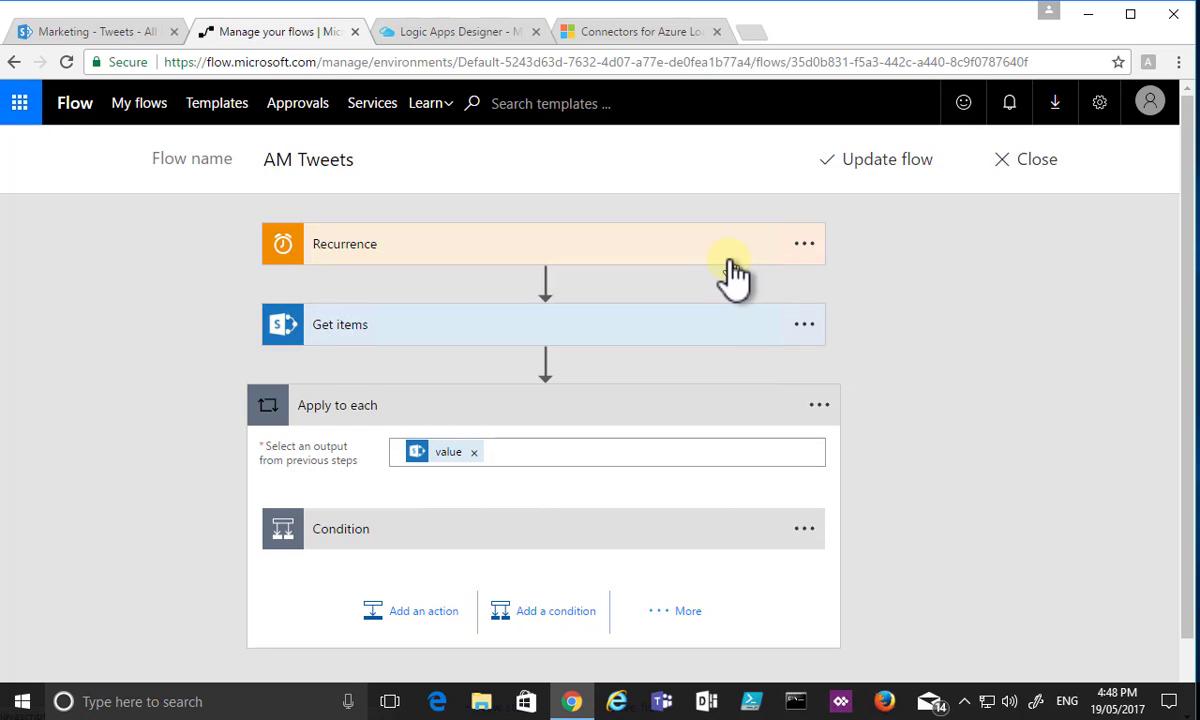
left_click(676, 325)
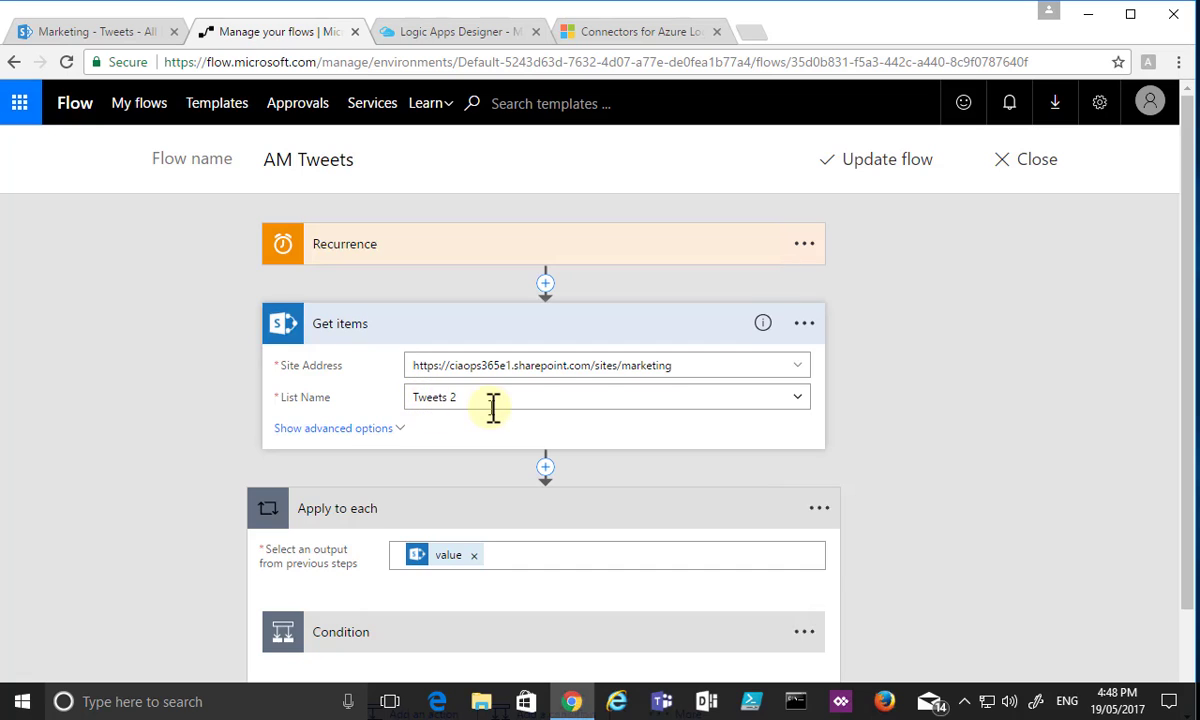
scroll(962, 462, "down", 3)
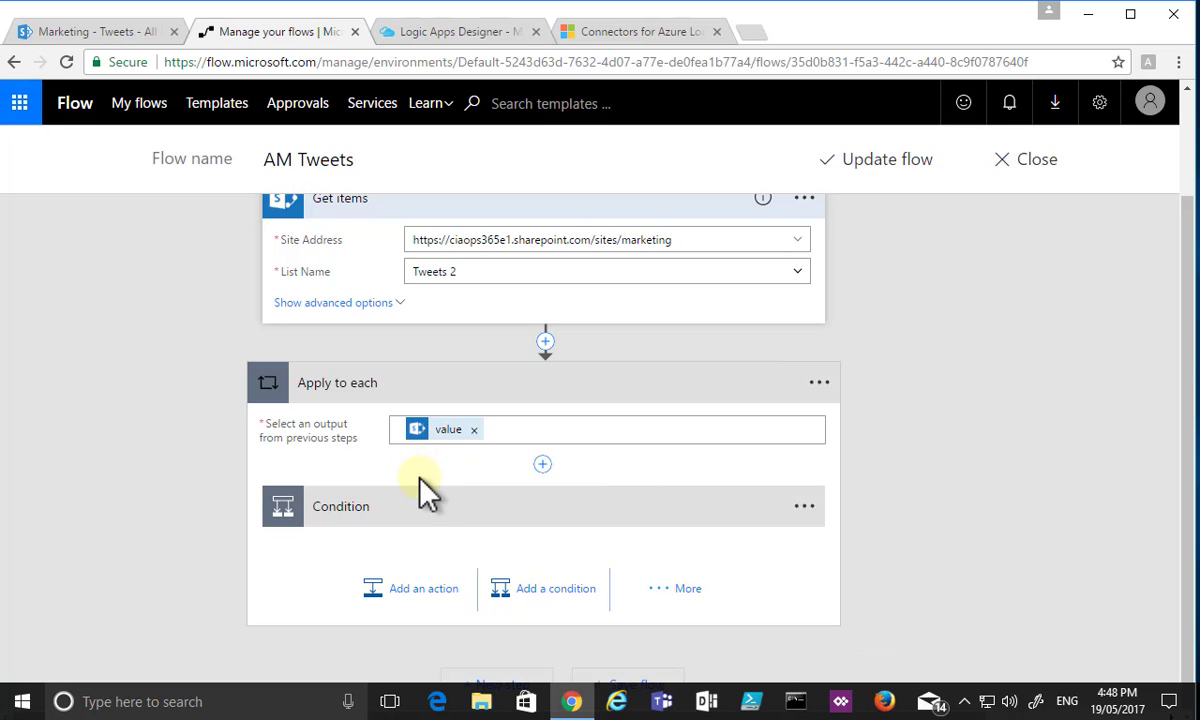
Examine the AM Tweets flow's Condition expression and its yes/no branches, and close the flow, discarding any changes
left_click(410, 506)
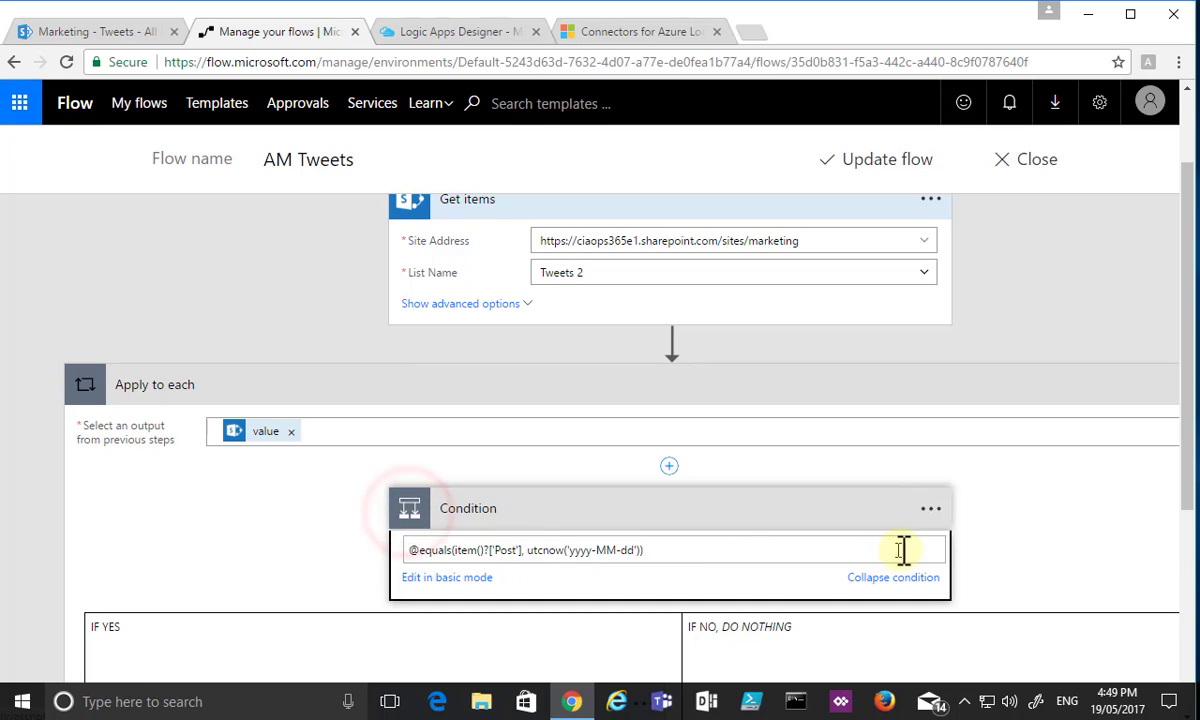
scroll(903, 550, "down", 3)
scroll(625, 410, "up", 1)
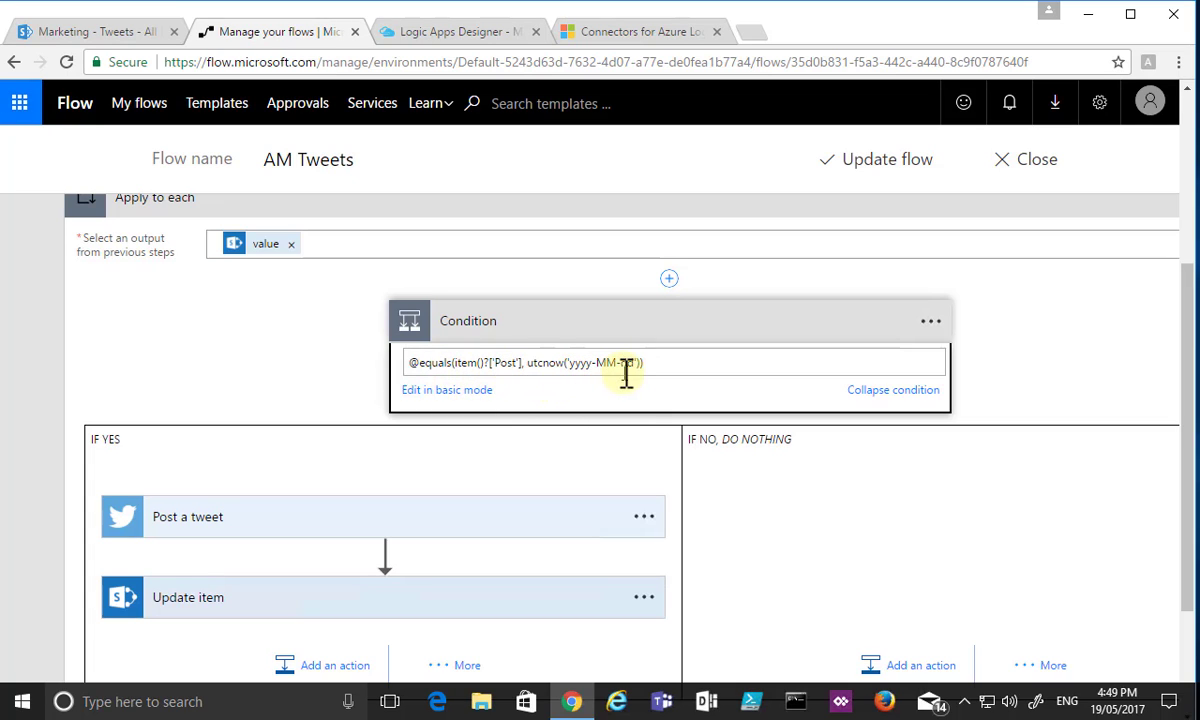
scroll(749, 516, "down", 1)
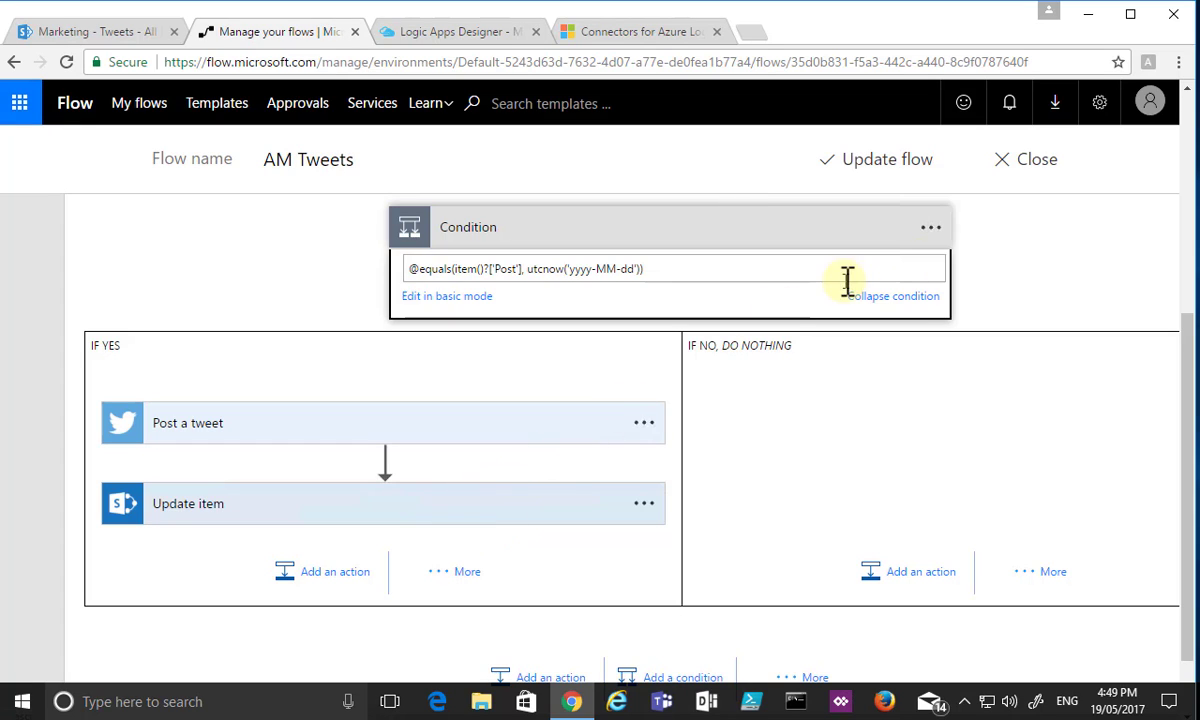
left_click(1025, 160)
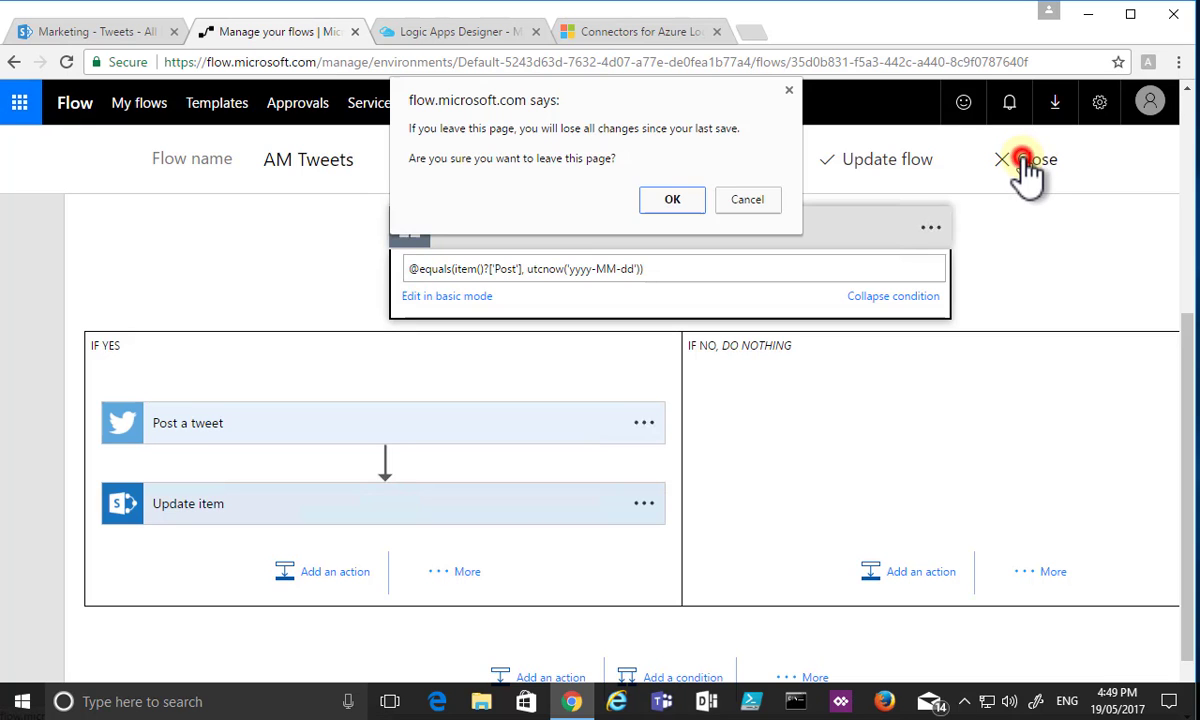
left_click(699, 199)
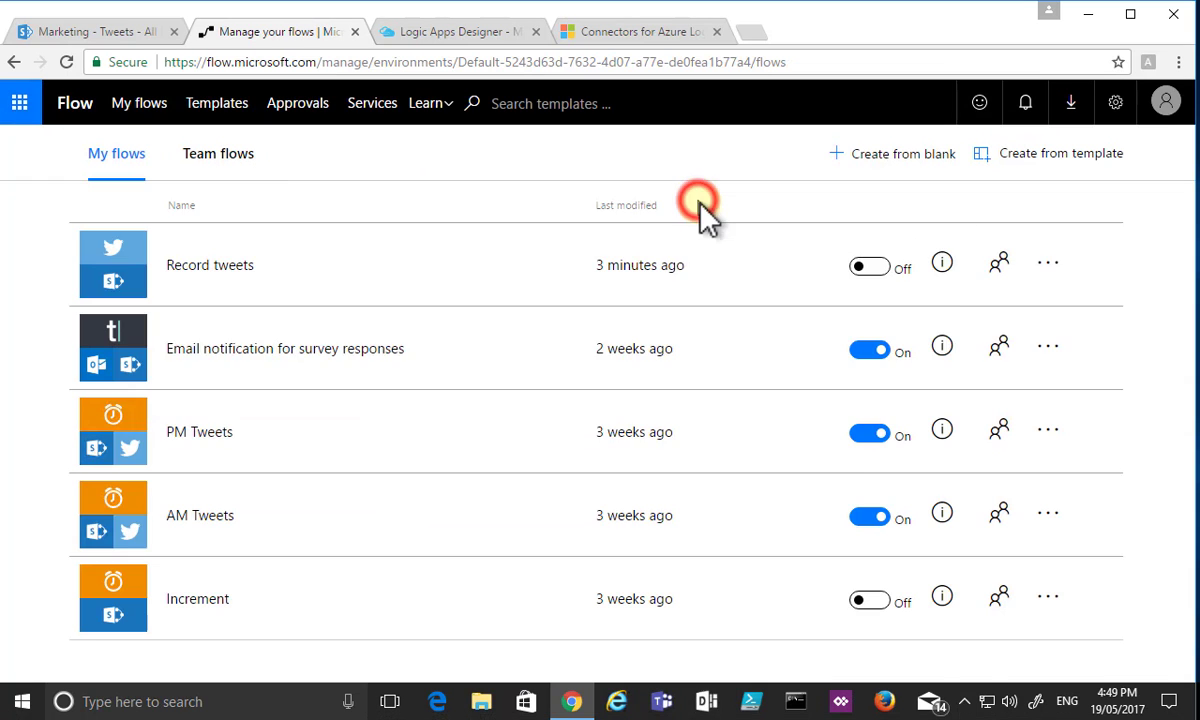